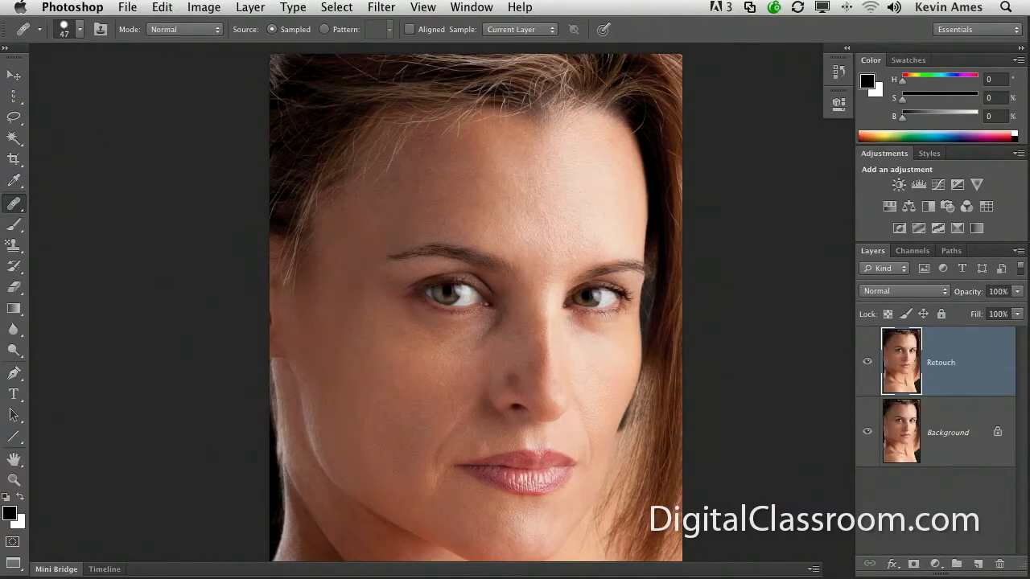
Compare the portrait's skin at 100% with and without the Retouch layer.
{"action": "key", "text": "super+1"}
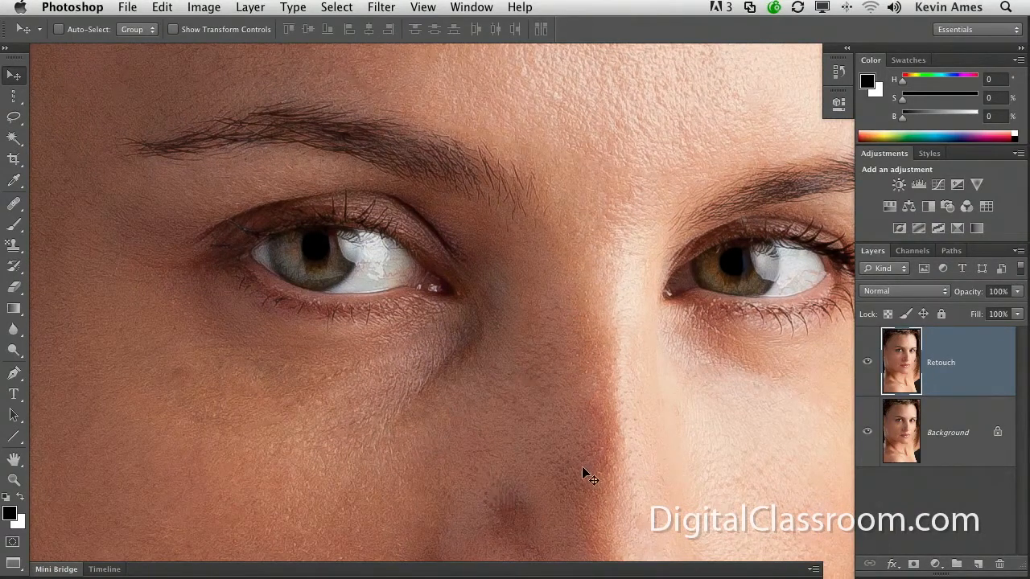
{"action": "left_click", "coordinate": [866, 366]}
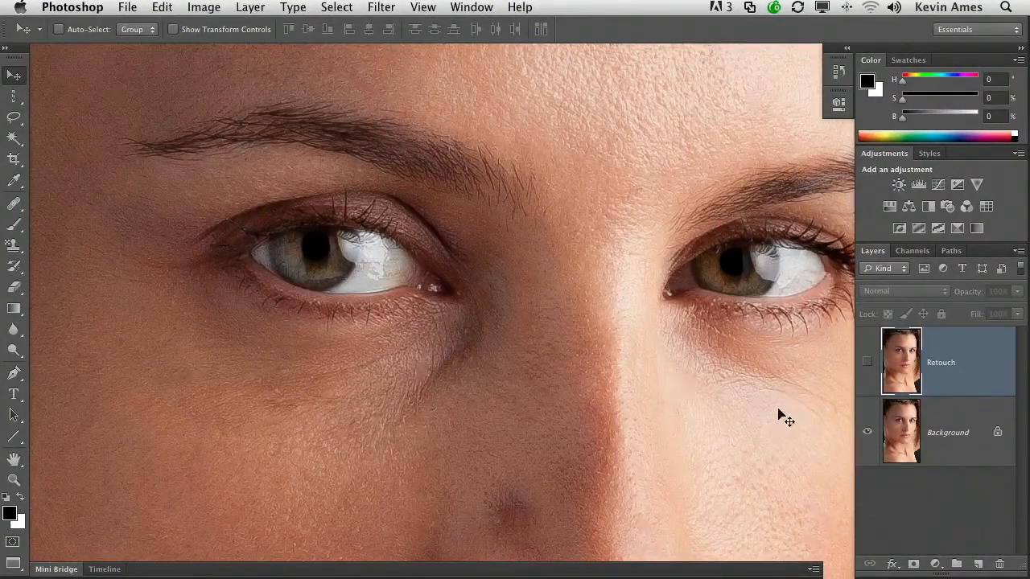
{"action": "left_click", "coordinate": [867, 364]}
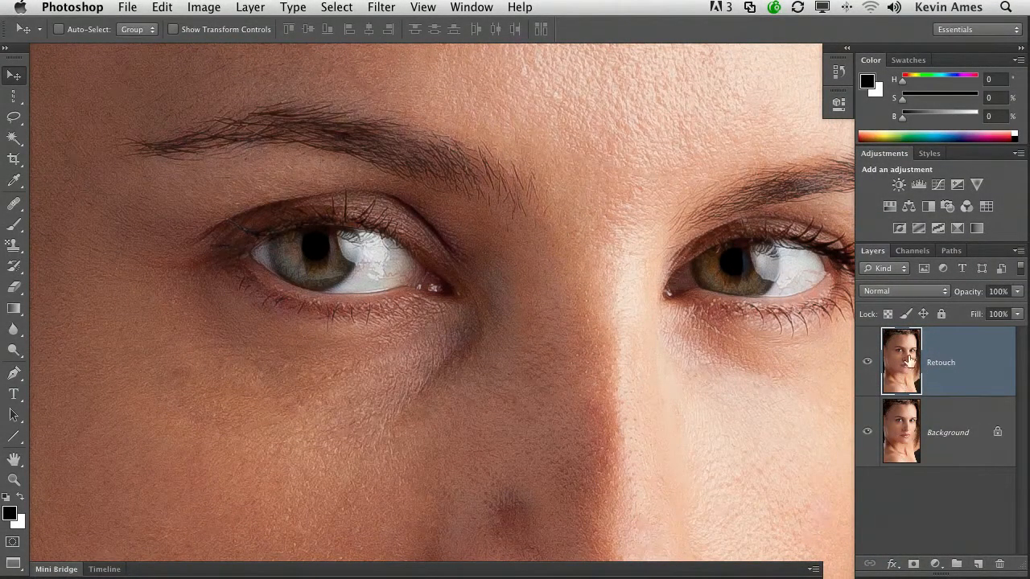
Select the entire canvas and start the Dust & Scratches filter with a radius of 1 pixel and a threshold of 0 levels.
{"action": "left_click", "coordinate": [337, 7]}
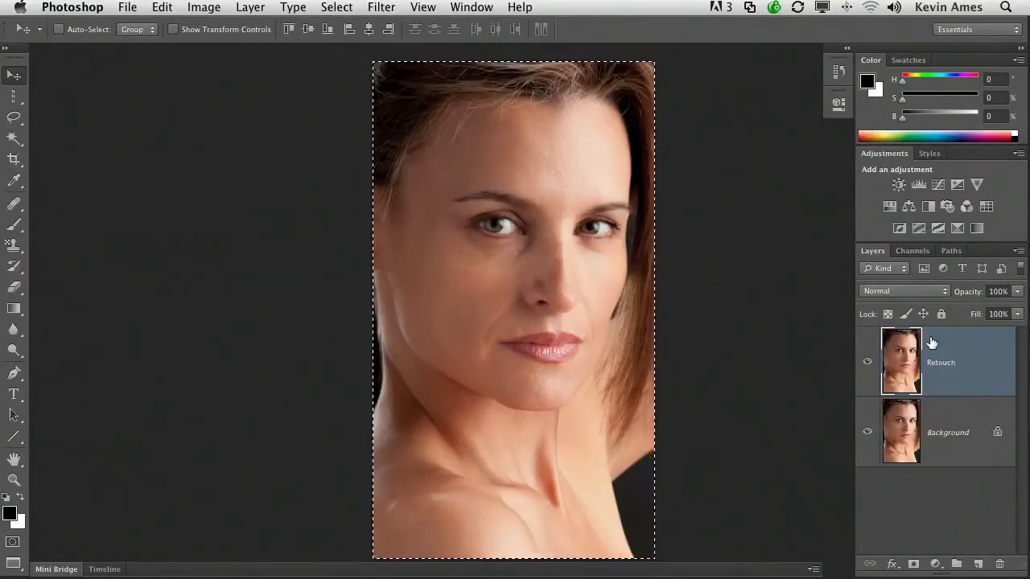
{"action": "left_click", "coordinate": [382, 8]}
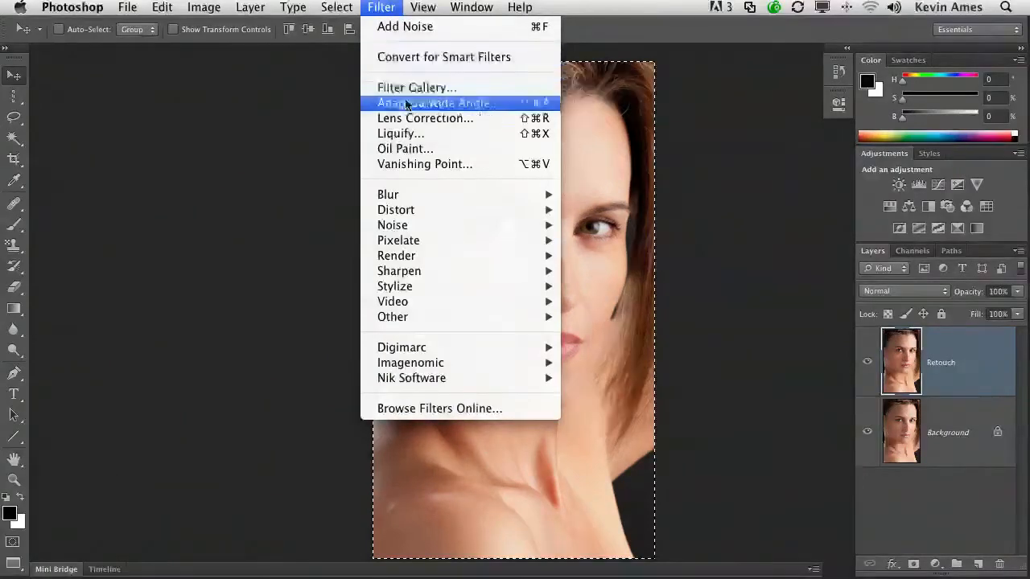
{"action": "mouse_move", "coordinate": [428, 231]}
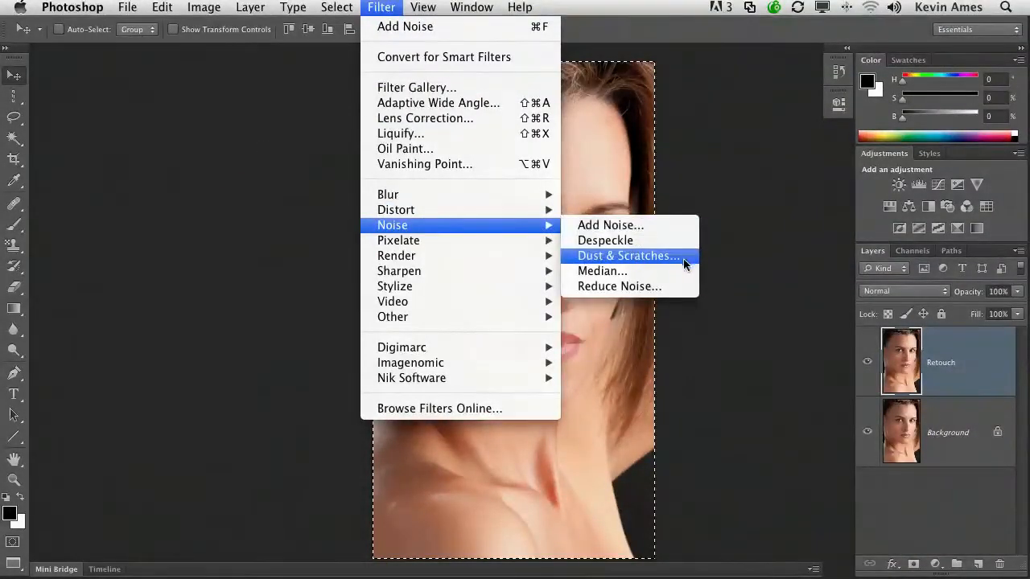
{"action": "left_click", "coordinate": [628, 256]}
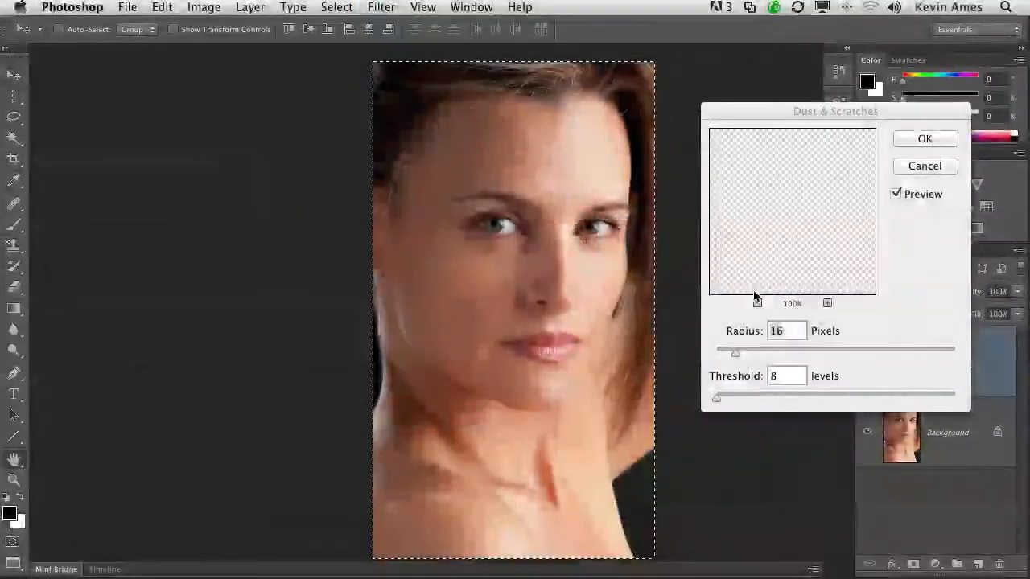
{"action": "left_click_drag", "start_coordinate": [726, 398], "coordinate": [690, 414]}
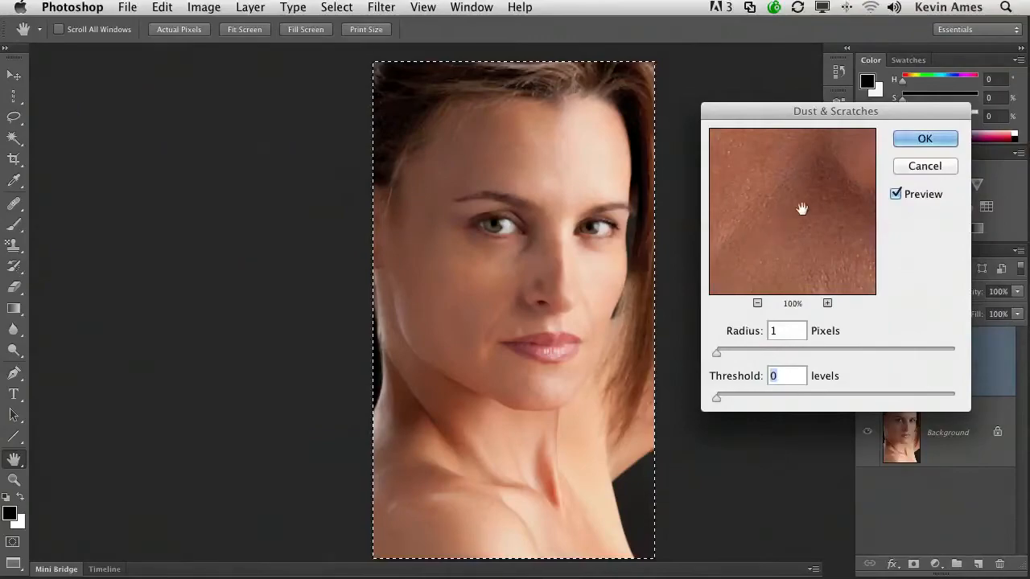
Set the Dust & Scratches radius to 13 pixels, checking the skin smoothing in the filter preview.
{"action": "left_click_drag", "start_coordinate": [801, 209], "coordinate": [770, 269]}
{"action": "left_click_drag", "start_coordinate": [811, 203], "coordinate": [764, 211]}
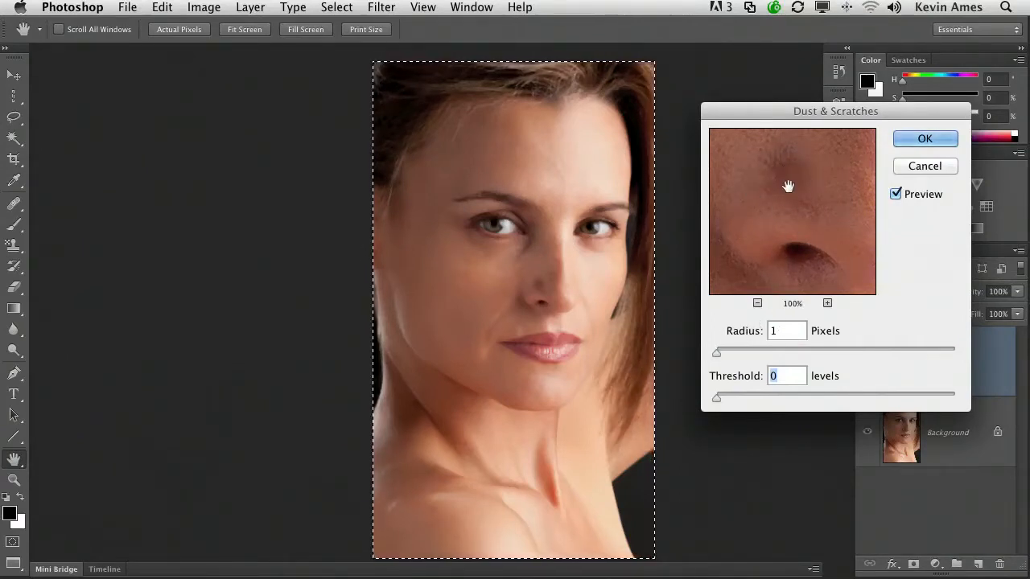
{"action": "left_click_drag", "start_coordinate": [816, 222], "coordinate": [826, 291]}
{"action": "left_click_drag", "start_coordinate": [740, 335], "coordinate": [751, 333]}
{"action": "left_click", "coordinate": [752, 380]}
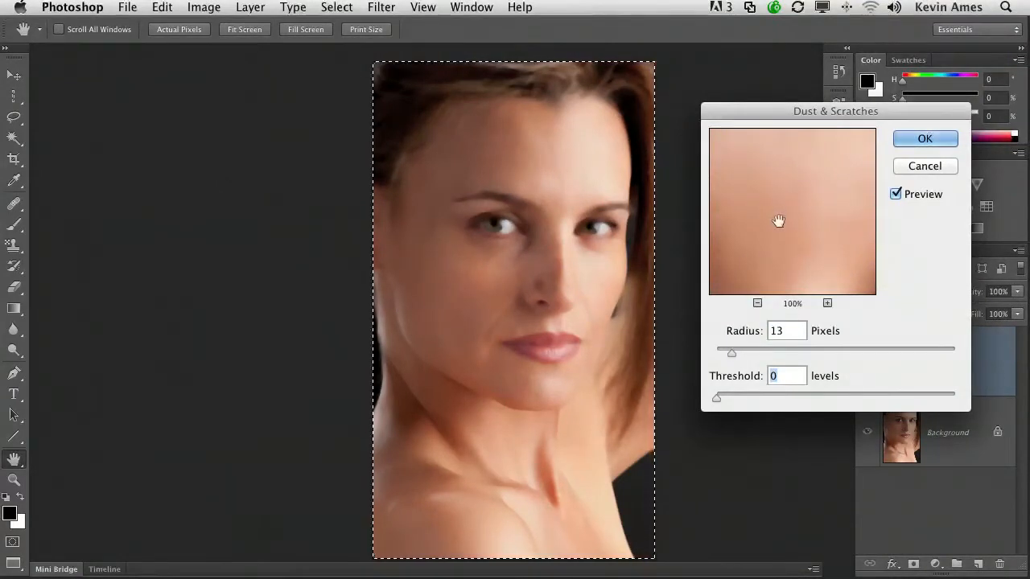
Try a Dust & Scratches threshold of 19 levels and inspect the skin texture around the forehead, nose and eyes.
{"action": "mouse_move", "coordinate": [724, 380]}
{"action": "left_mouse_down"}
{"action": "mouse_move", "coordinate": [739, 376]}
{"action": "mouse_move", "coordinate": [728, 379]}
{"action": "left_mouse_up"}
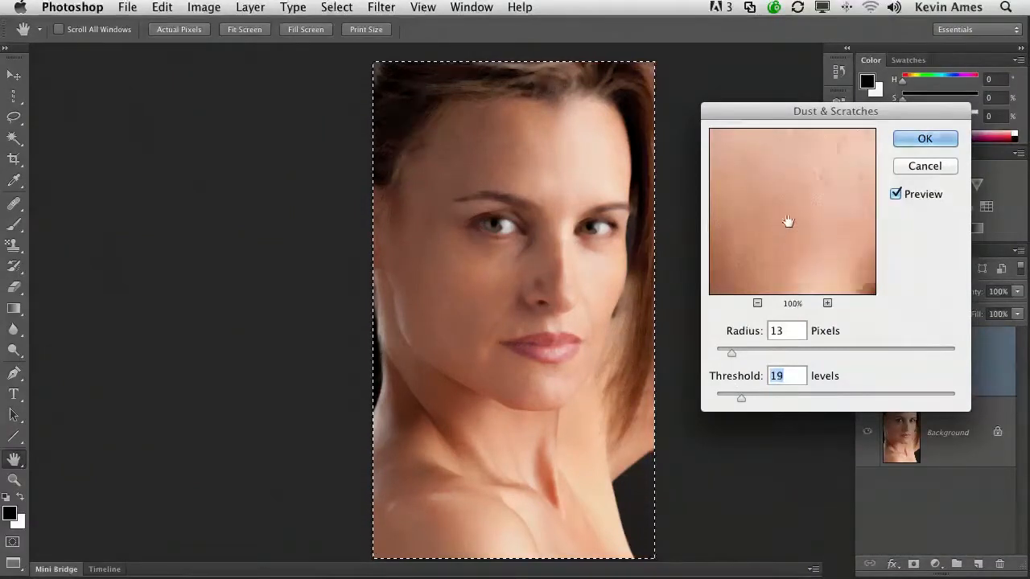
{"action": "left_click_drag", "start_coordinate": [788, 220], "coordinate": [773, 156]}
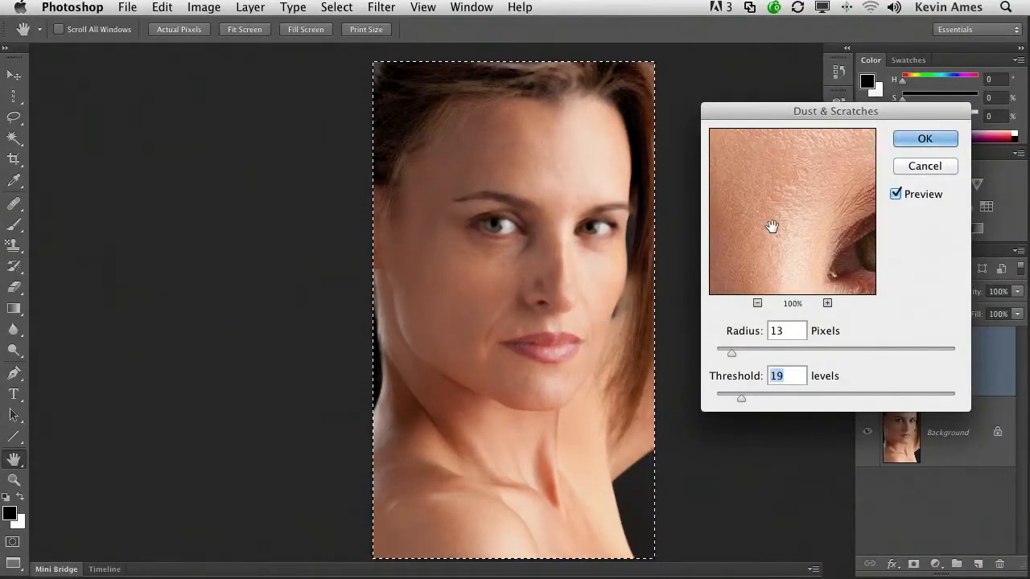
{"action": "left_click_drag", "start_coordinate": [773, 226], "coordinate": [812, 249]}
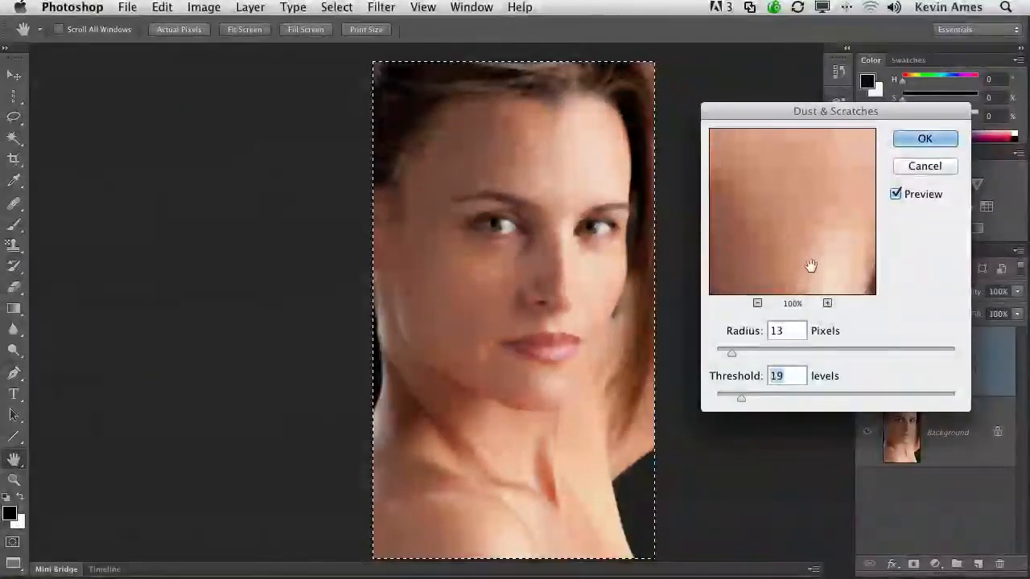
{"action": "left_click_drag", "start_coordinate": [813, 218], "coordinate": [811, 145]}
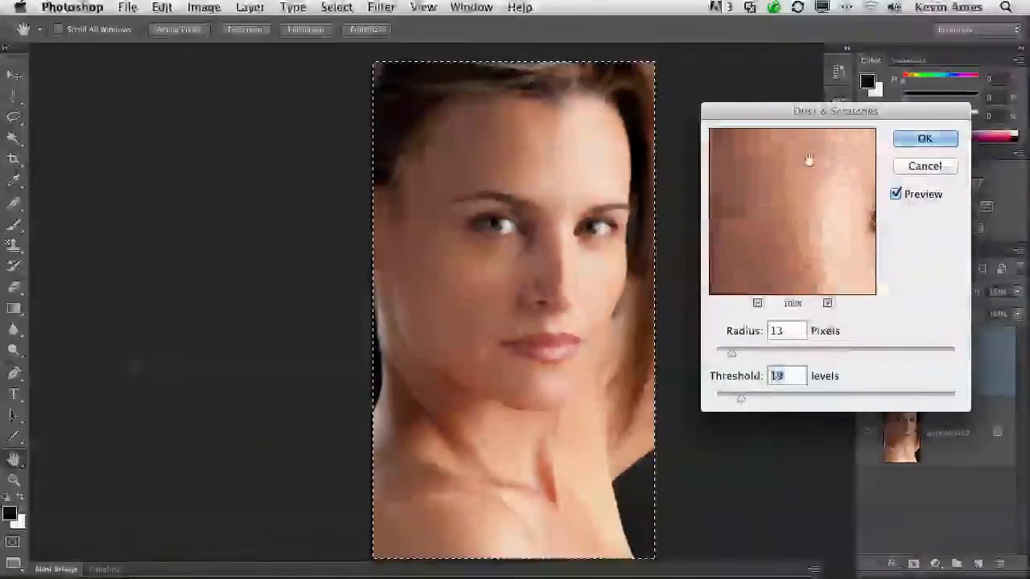
{"action": "left_click_drag", "start_coordinate": [802, 237], "coordinate": [808, 171]}
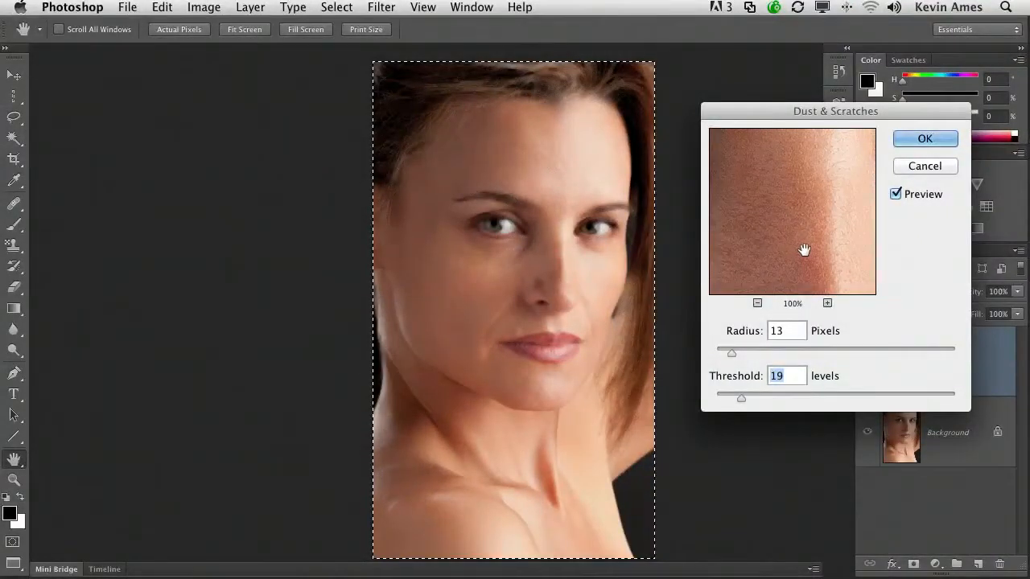
{"action": "left_click_drag", "start_coordinate": [801, 251], "coordinate": [840, 258]}
{"action": "left_click_drag", "start_coordinate": [802, 226], "coordinate": [823, 276]}
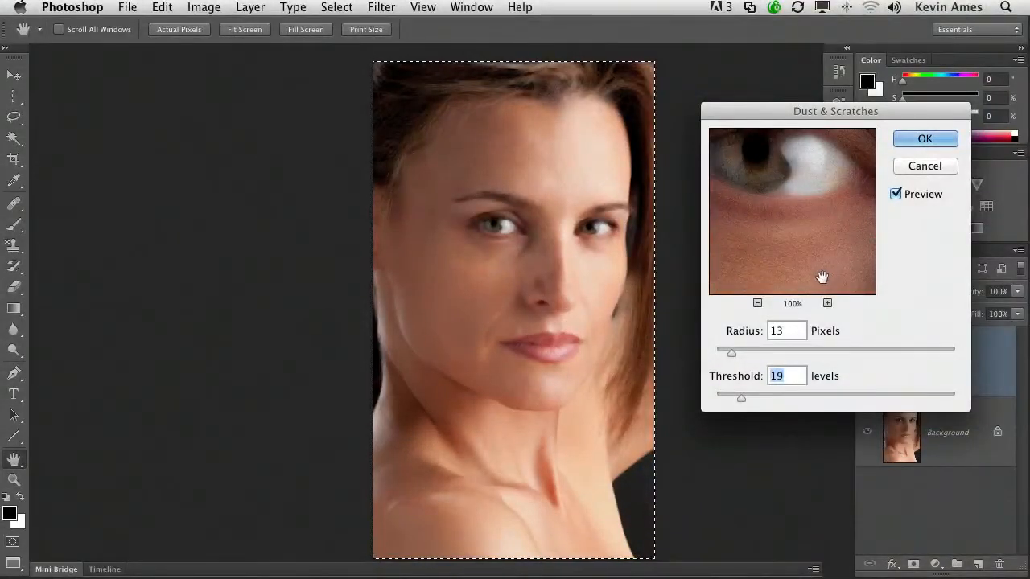
Fine-tune the threshold from a trial of 27 levels to 21, checking skin texture, and apply the Dust & Scratches filter.
{"action": "left_click_drag", "start_coordinate": [739, 381], "coordinate": [747, 381]}
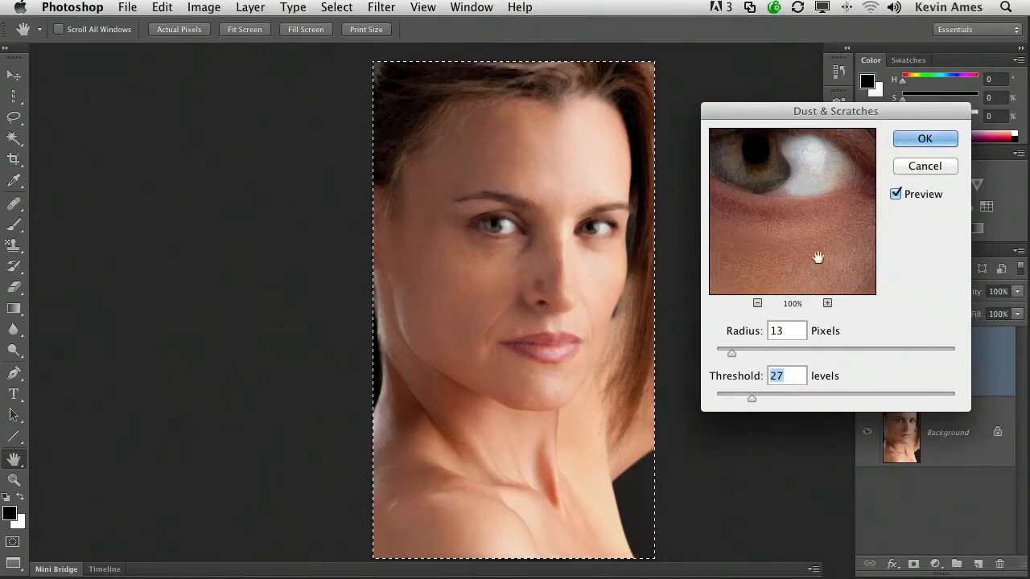
{"action": "left_click_drag", "start_coordinate": [819, 258], "coordinate": [771, 254]}
{"action": "left_click_drag", "start_coordinate": [837, 229], "coordinate": [790, 235]}
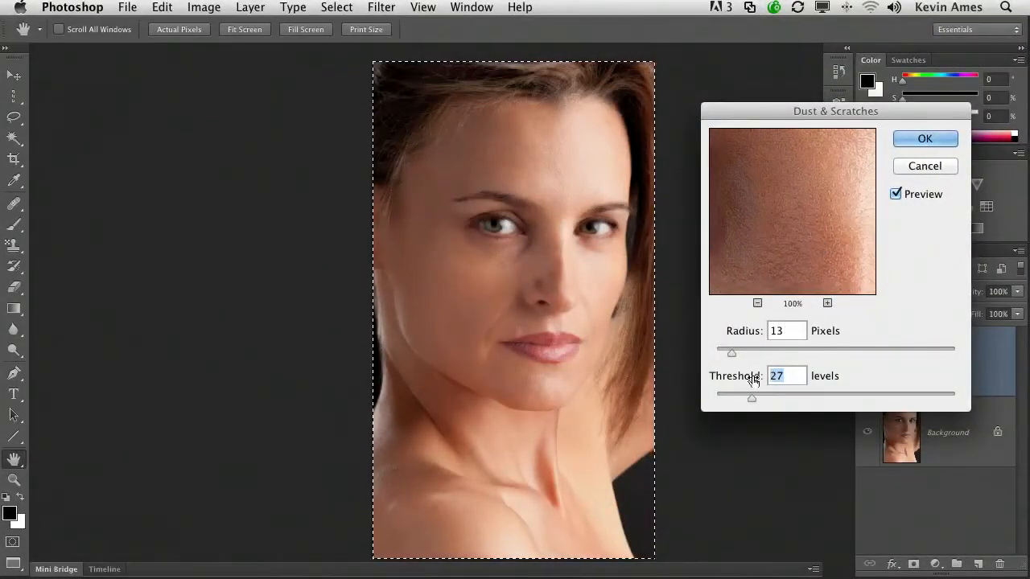
{"action": "left_click_drag", "start_coordinate": [747, 379], "coordinate": [735, 382]}
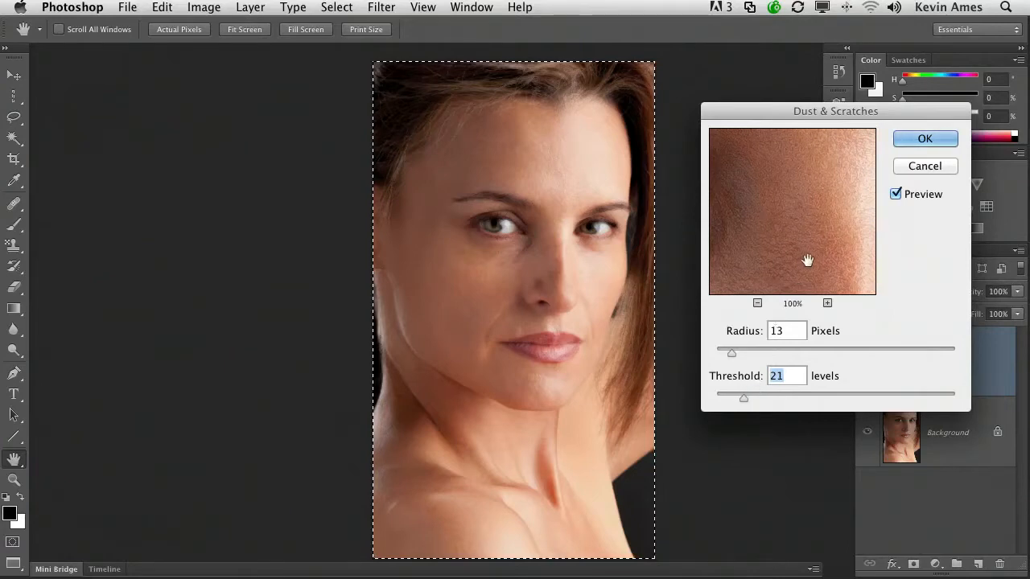
{"action": "left_click_drag", "start_coordinate": [816, 236], "coordinate": [759, 239]}
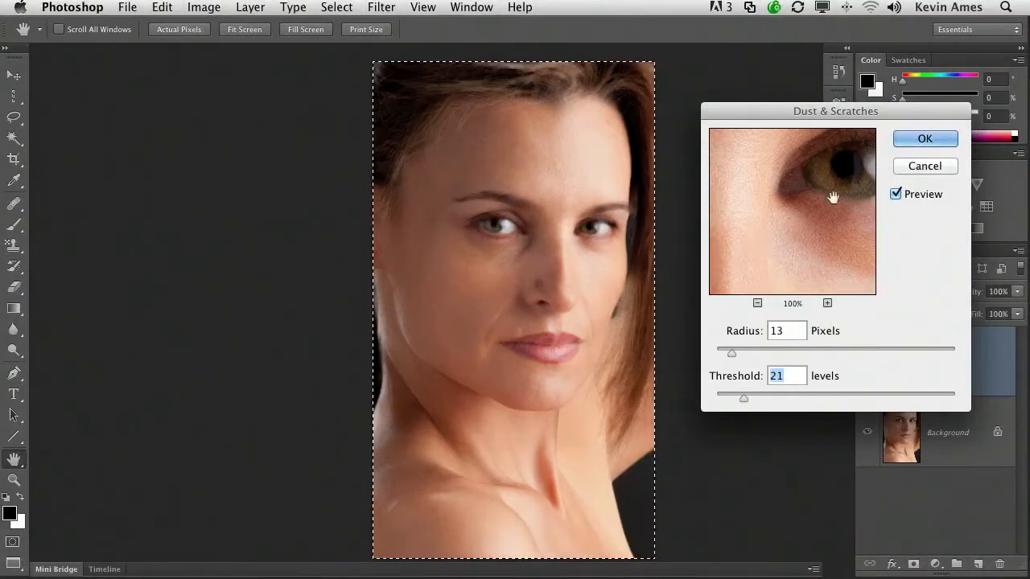
{"action": "left_click", "coordinate": [924, 138]}
{"action": "key", "text": "v"}
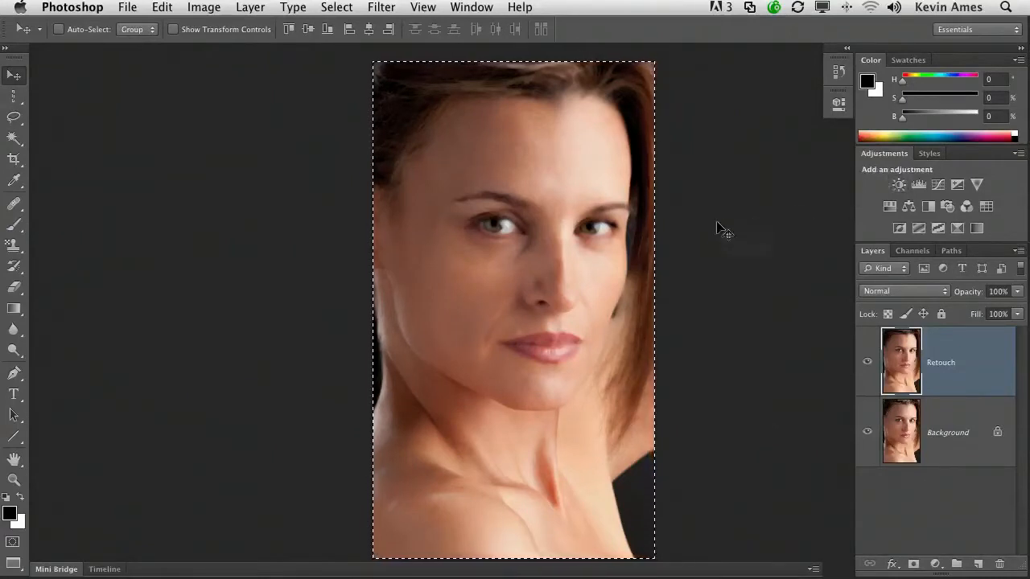
Define the filtered canvas as a new pattern, keeping the suggested name.
{"action": "left_click", "coordinate": [165, 8]}
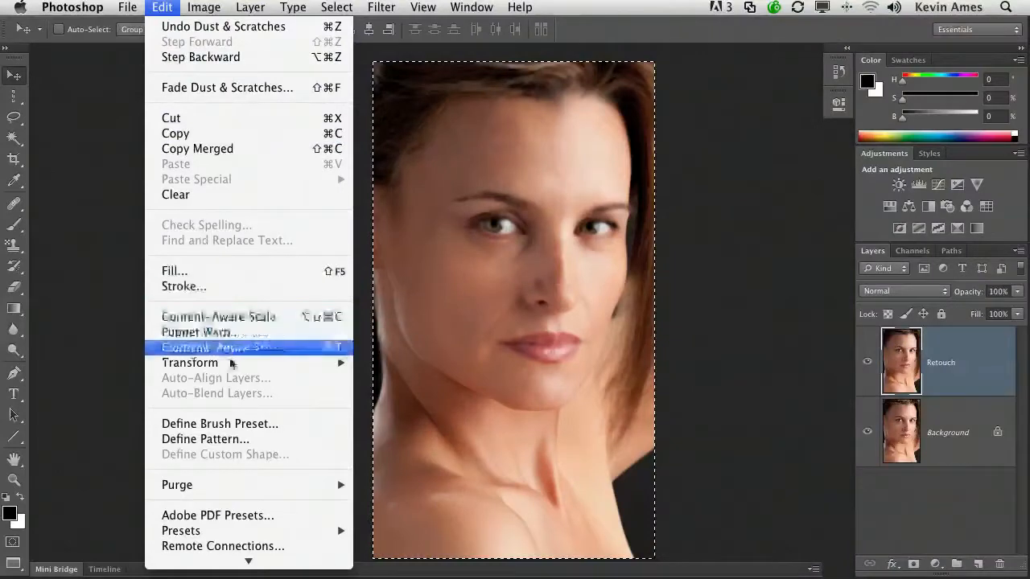
{"action": "left_click", "coordinate": [267, 440]}
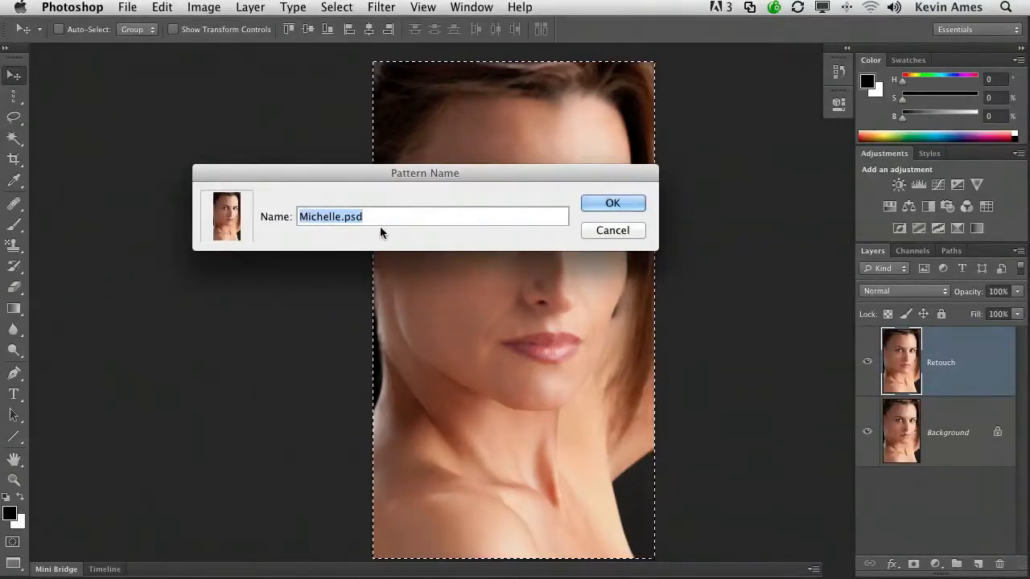
{"action": "left_click", "coordinate": [608, 204]}
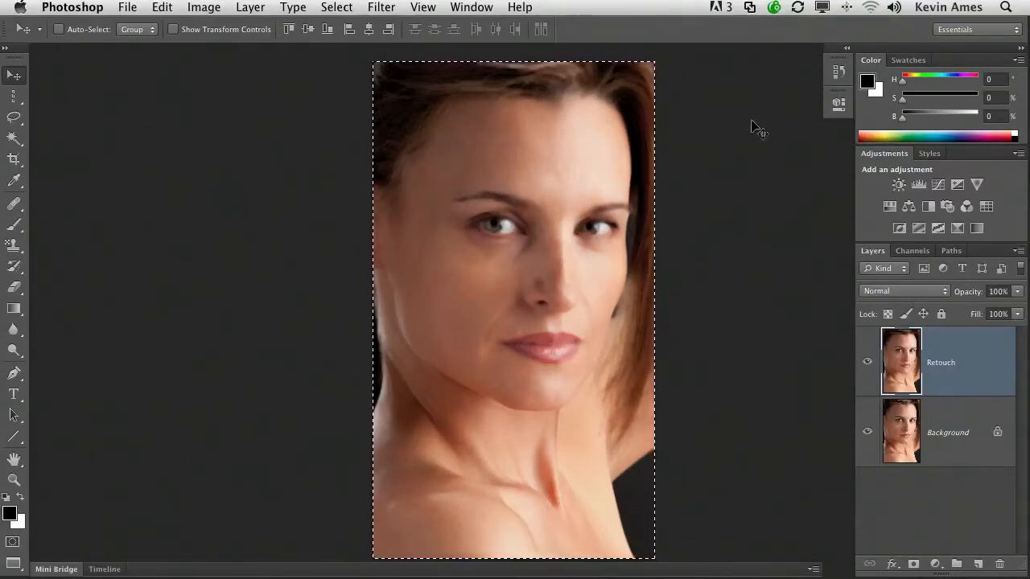
Return the image to the Select Canvas history state before the Dust & Scratches filter, and deselect the canvas.
{"action": "left_click", "coordinate": [839, 72]}
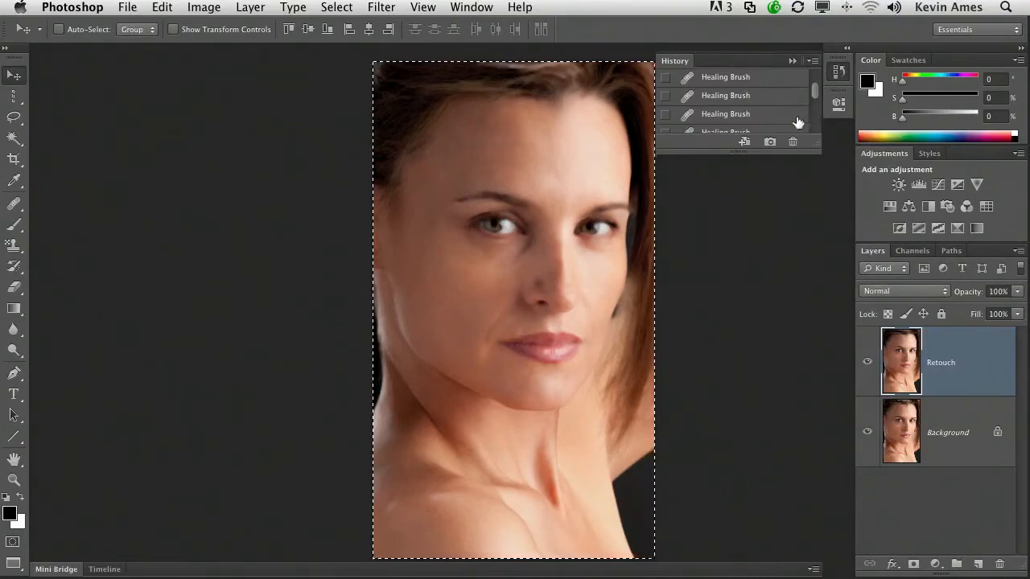
{"action": "scroll", "coordinate": [816, 100], "scroll_direction": "down", "scroll_amount": 5}
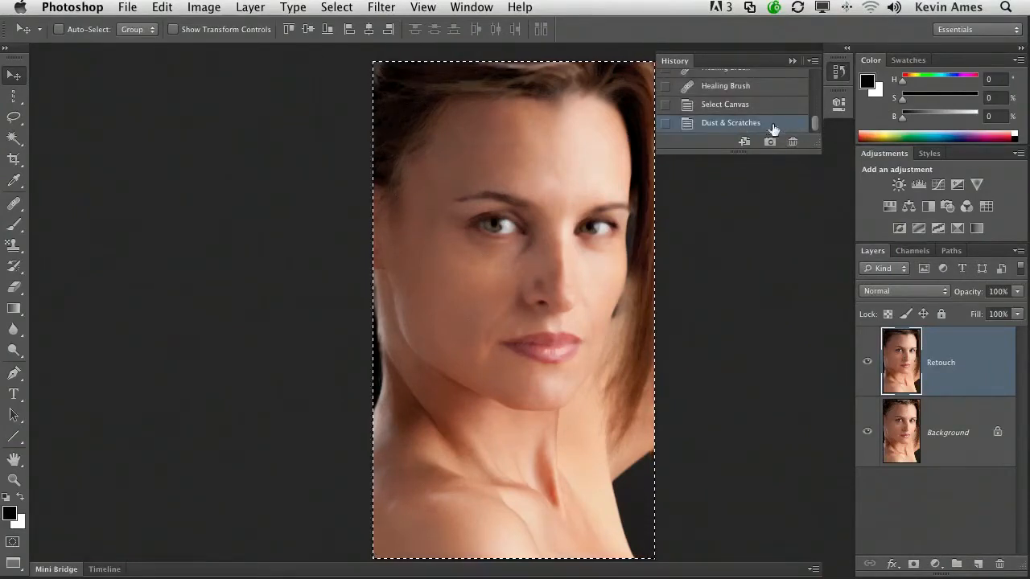
{"action": "left_click", "coordinate": [774, 107]}
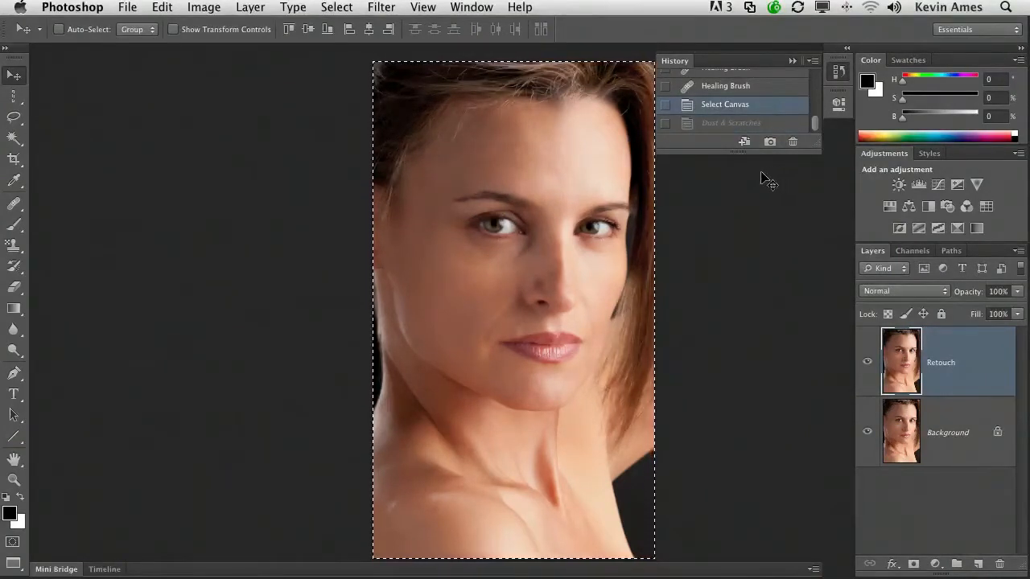
{"action": "left_click", "coordinate": [792, 61]}
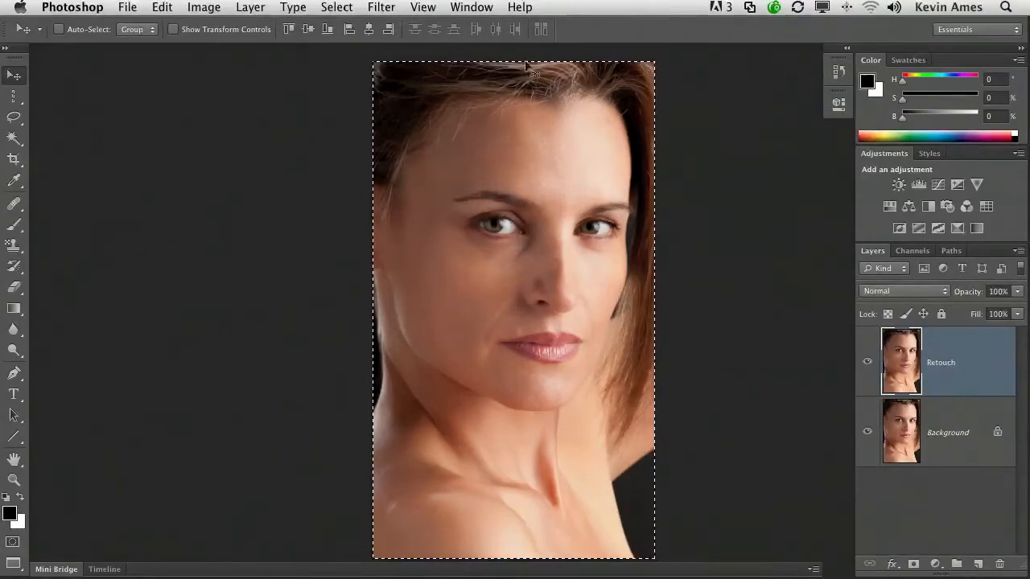
{"action": "left_click", "coordinate": [357, 7]}
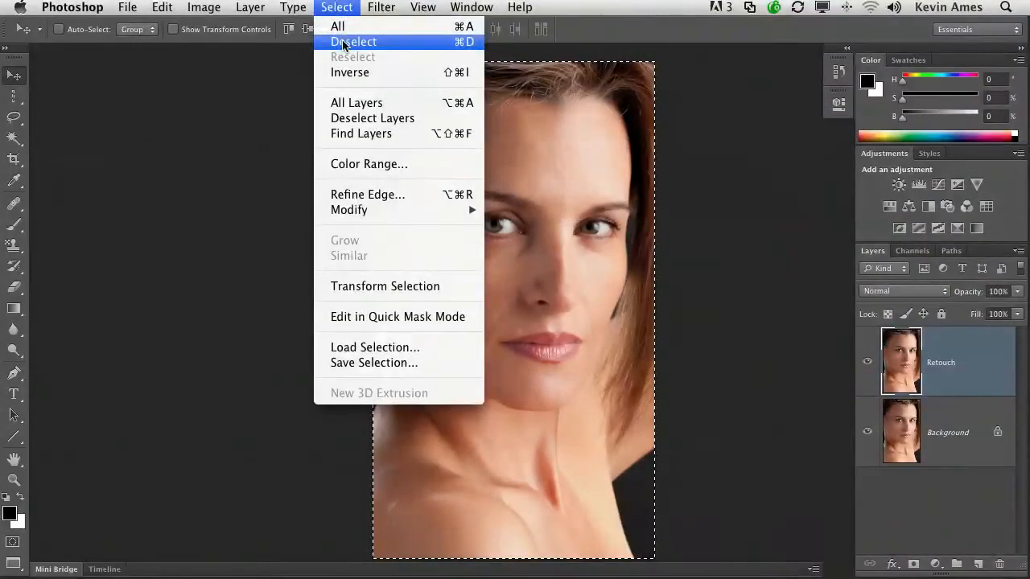
{"action": "left_click", "coordinate": [348, 39]}
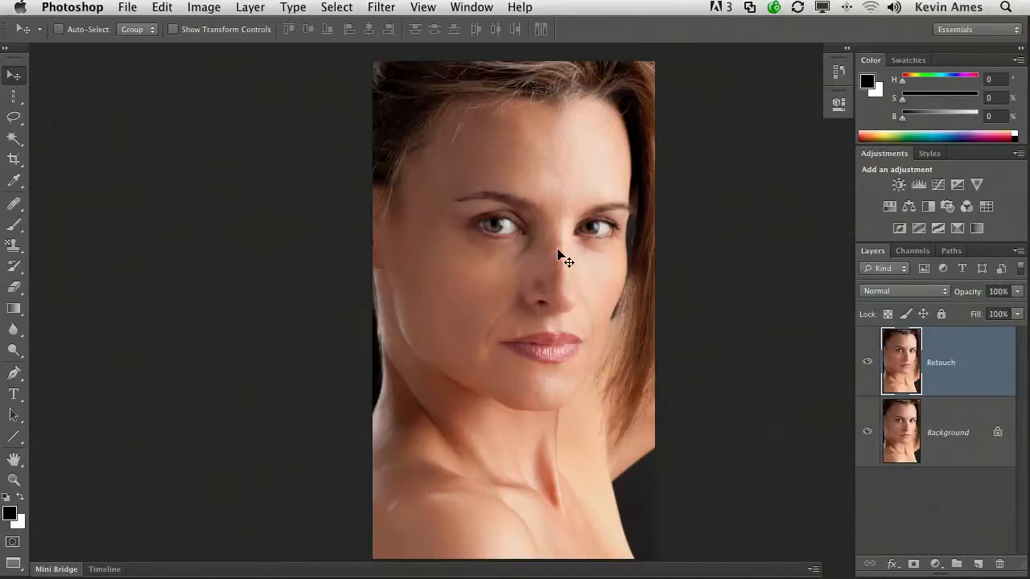
Duplicate the Retouch layer and rename the copy as "Retouch Dust & Scratches".
{"action": "key", "text": "super+alt+0"}
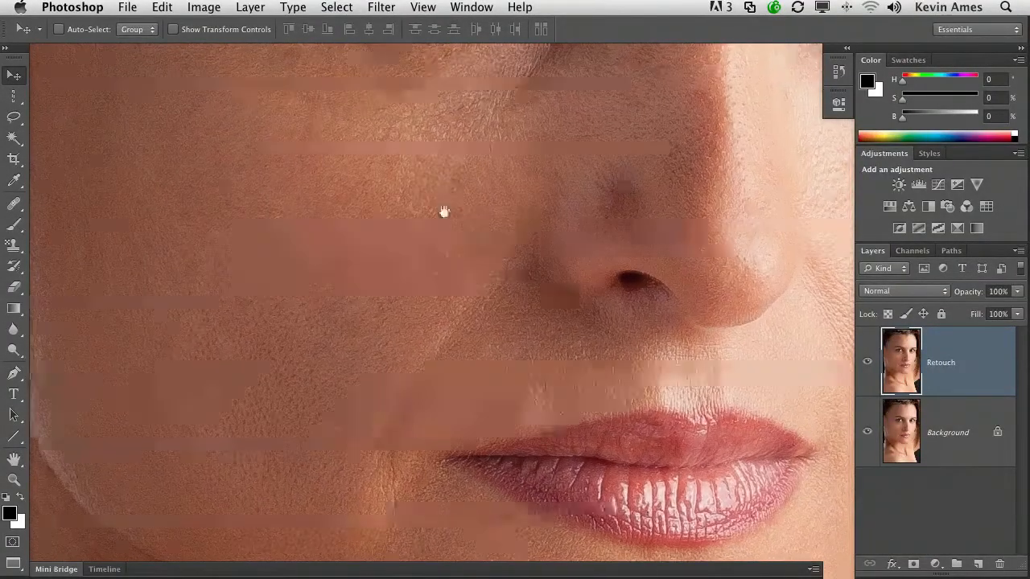
{"action": "left_click_drag", "start_coordinate": [450, 200], "coordinate": [376, 430]}
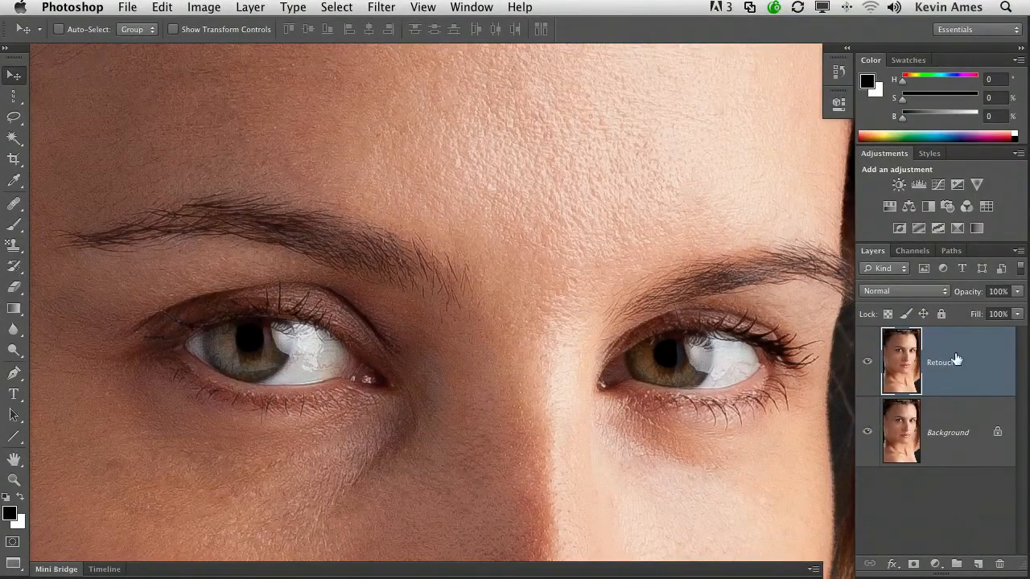
{"action": "mouse_move", "coordinate": [951, 365]}
{"action": "left_mouse_down"}
{"action": "mouse_move", "coordinate": [1002, 390]}
{"action": "mouse_move", "coordinate": [1002, 558]}
{"action": "mouse_move", "coordinate": [980, 564]}
{"action": "left_mouse_up"}
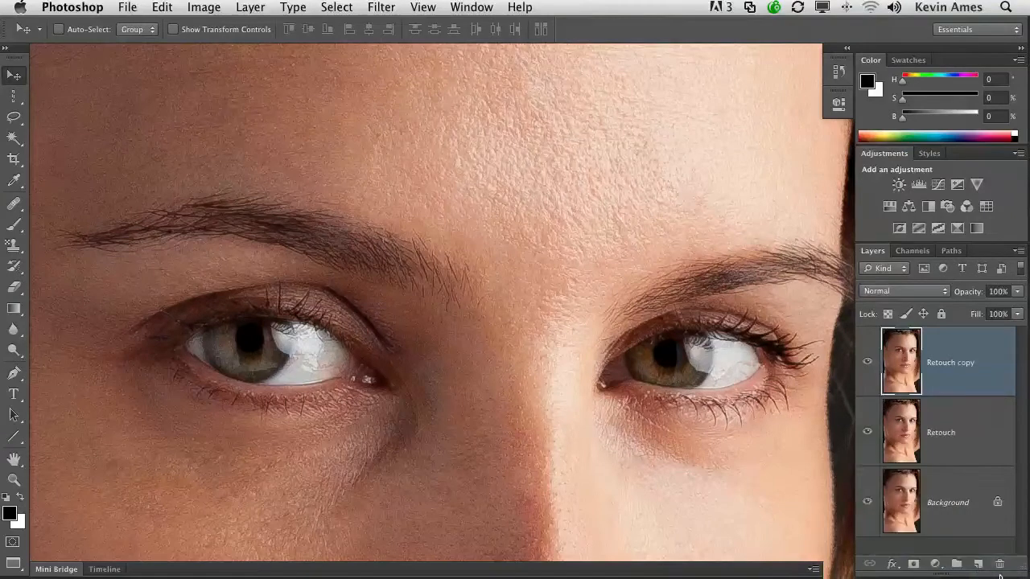
{"action": "double_click", "coordinate": [940, 363]}
{"action": "left_click", "coordinate": [959, 364]}
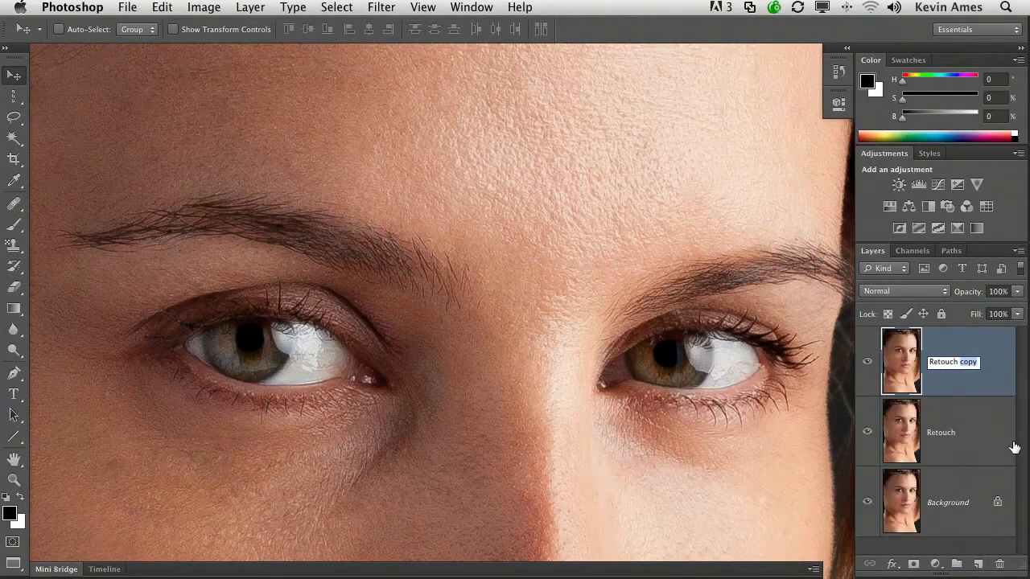
{"action": "type", "text": "Dust & Scra..."}
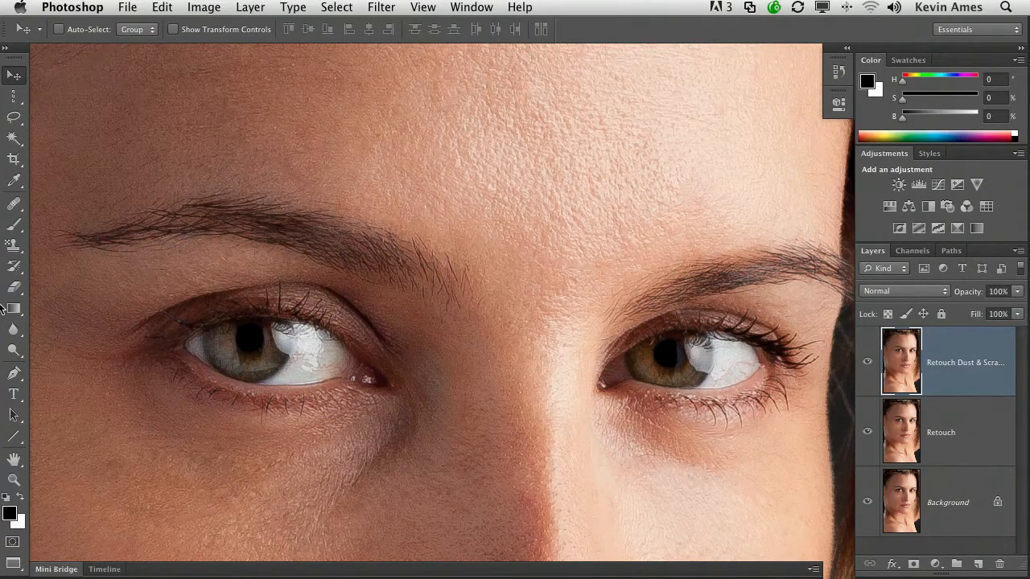
Set up the Healing Brush with the Michelle.psd pattern as an aligned source, and return its source to Sampled.
{"action": "left_click", "coordinate": [18, 208]}
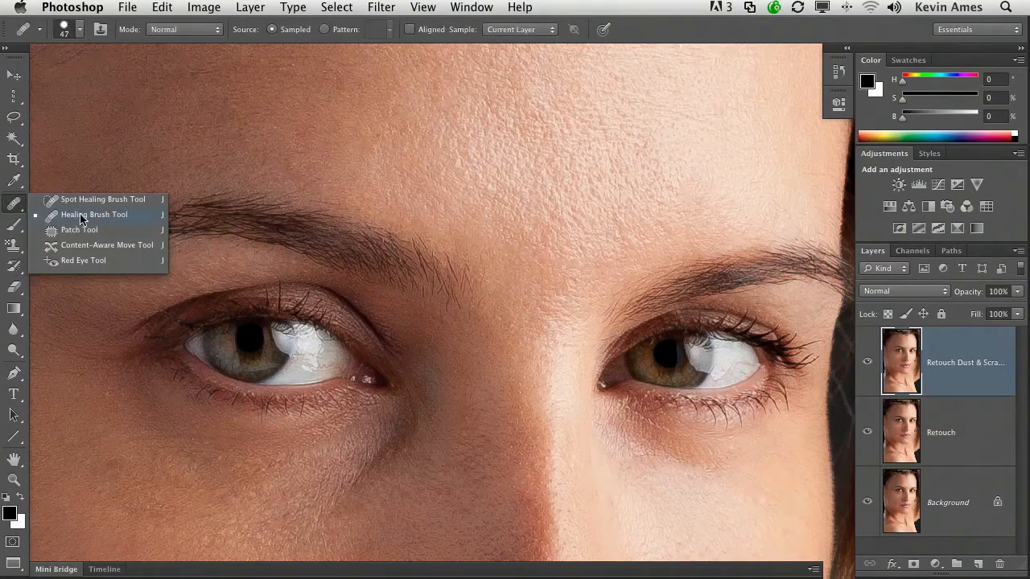
{"action": "left_click", "coordinate": [107, 215]}
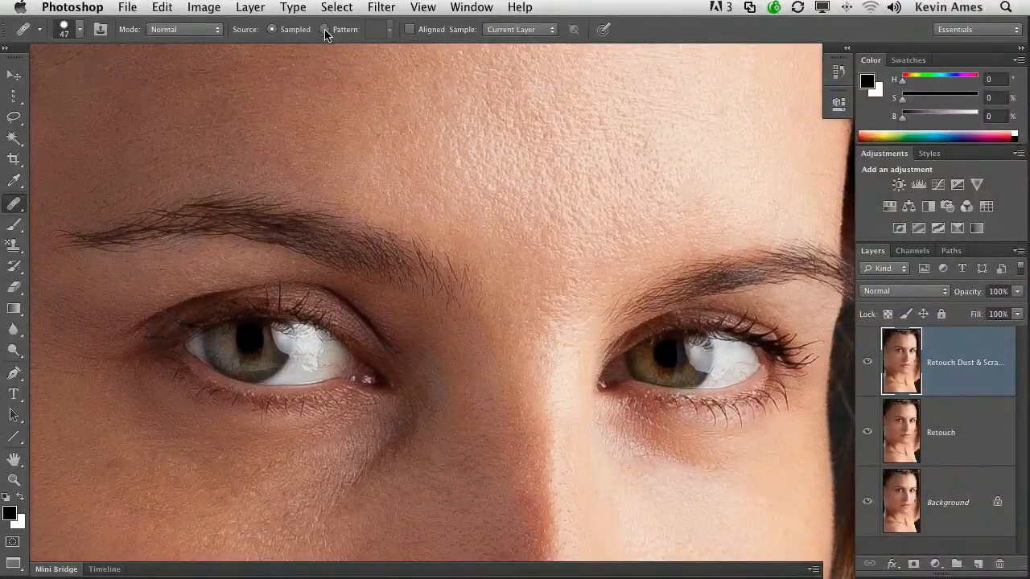
{"action": "left_click", "coordinate": [391, 30]}
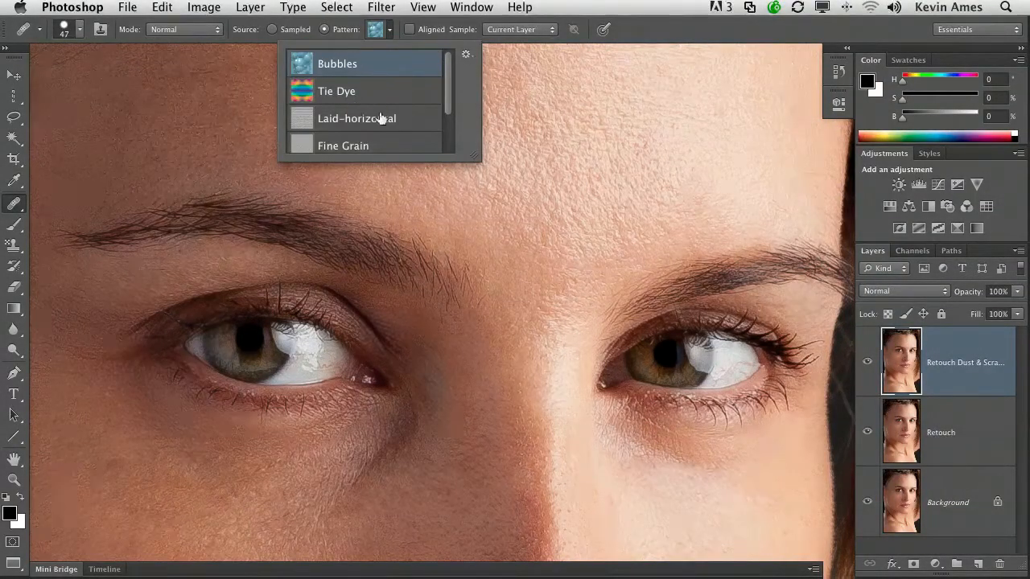
{"action": "left_click", "coordinate": [467, 54]}
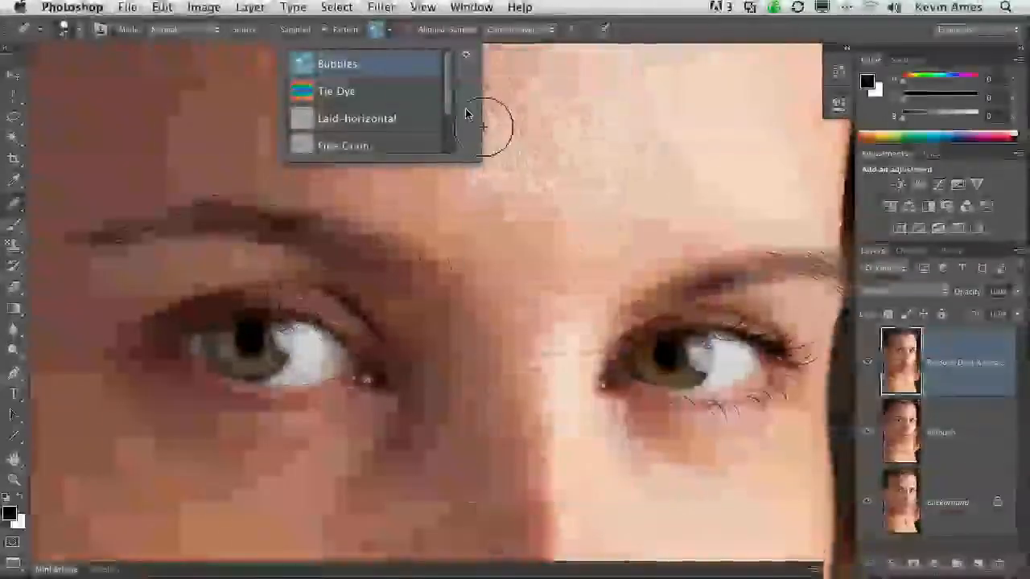
{"action": "left_click", "coordinate": [466, 53]}
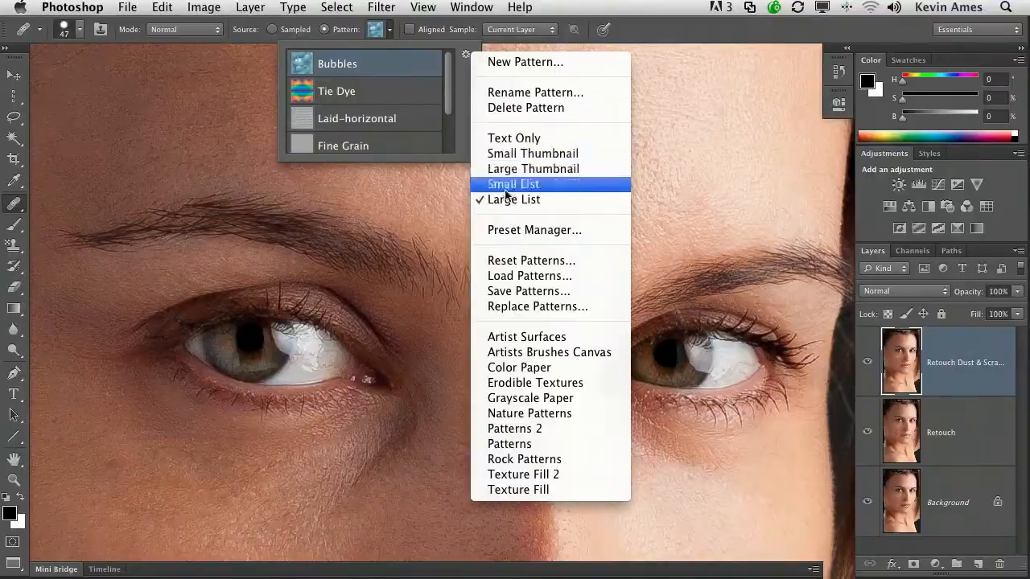
{"action": "left_click", "coordinate": [504, 208]}
{"action": "left_click_drag", "start_coordinate": [448, 98], "coordinate": [447, 148]}
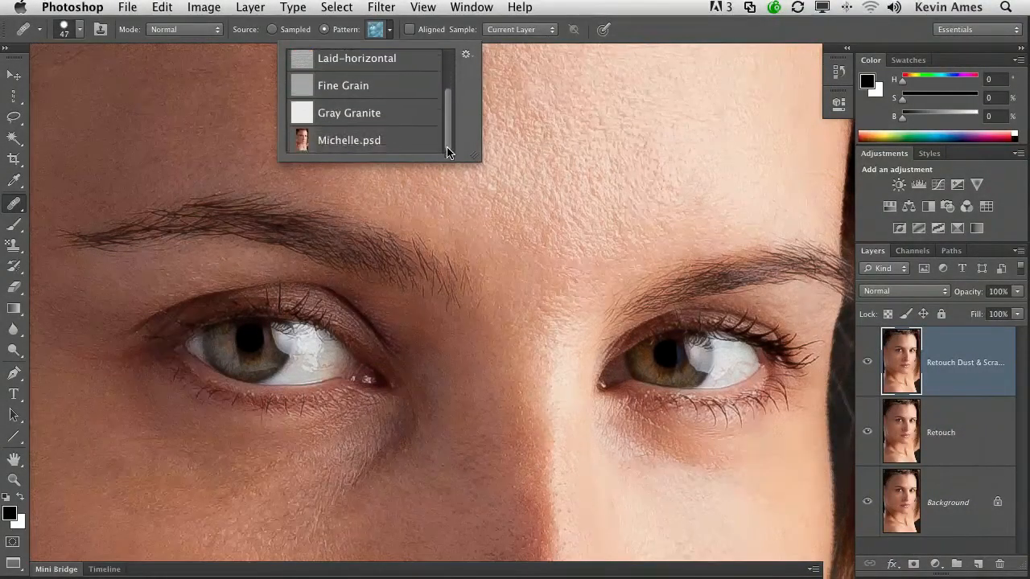
{"action": "left_click", "coordinate": [395, 141]}
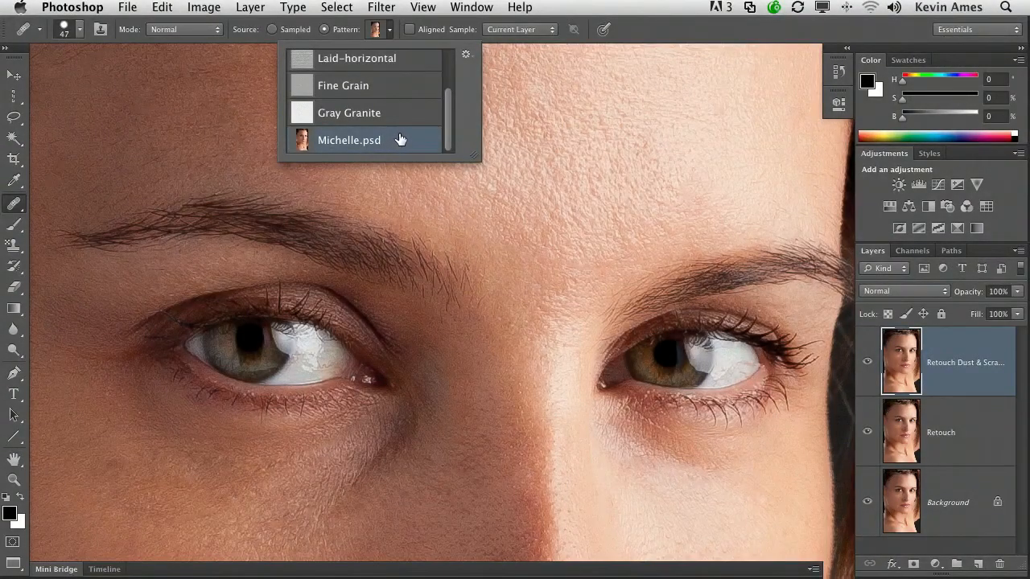
{"action": "left_click", "coordinate": [410, 30]}
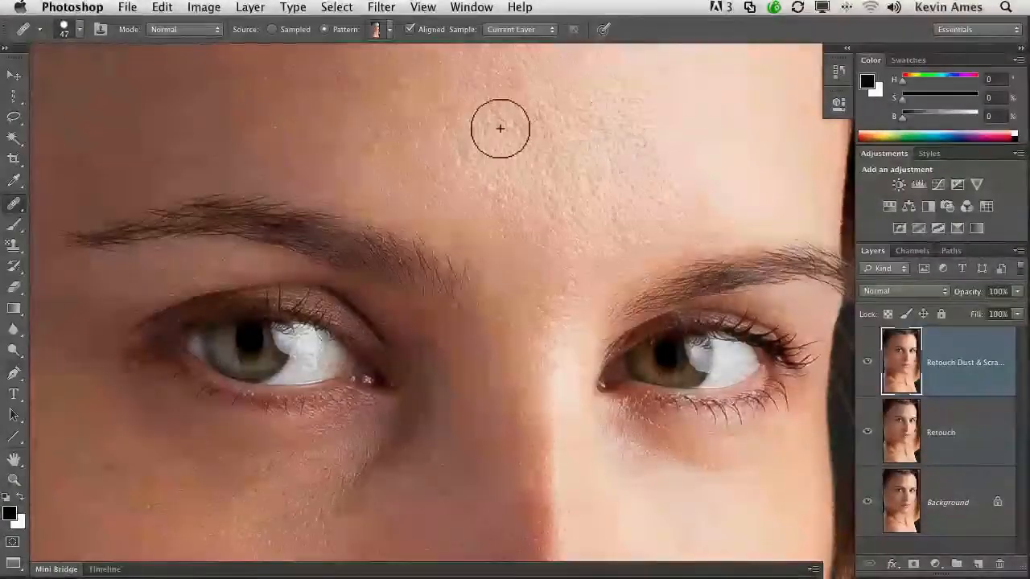
{"action": "left_click", "coordinate": [272, 30]}
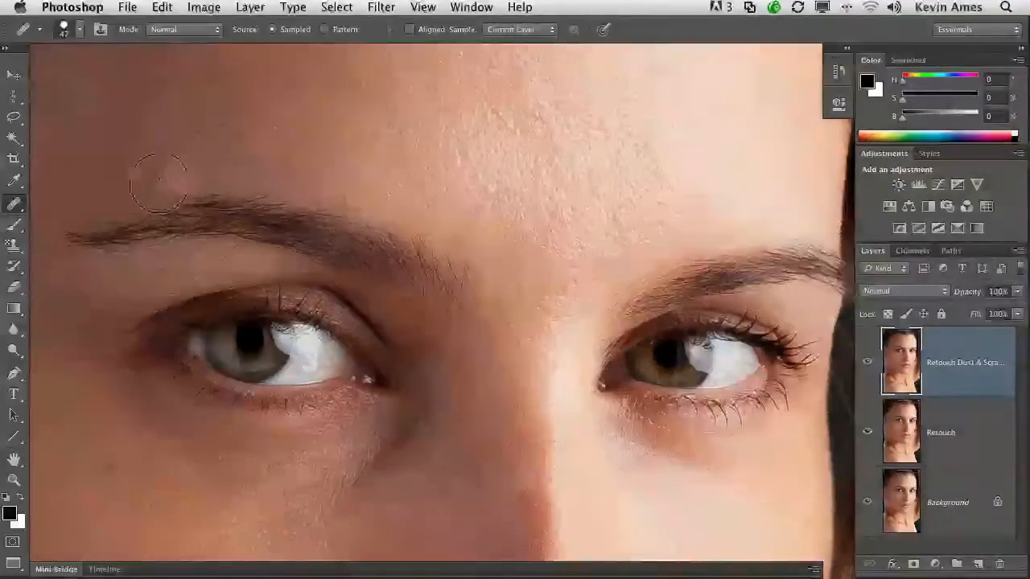
Paint over the skin of the shaded cheek and around the mouth using the Pattern Stamp with the Michelle.psd pattern.
{"action": "left_click", "coordinate": [13, 249]}
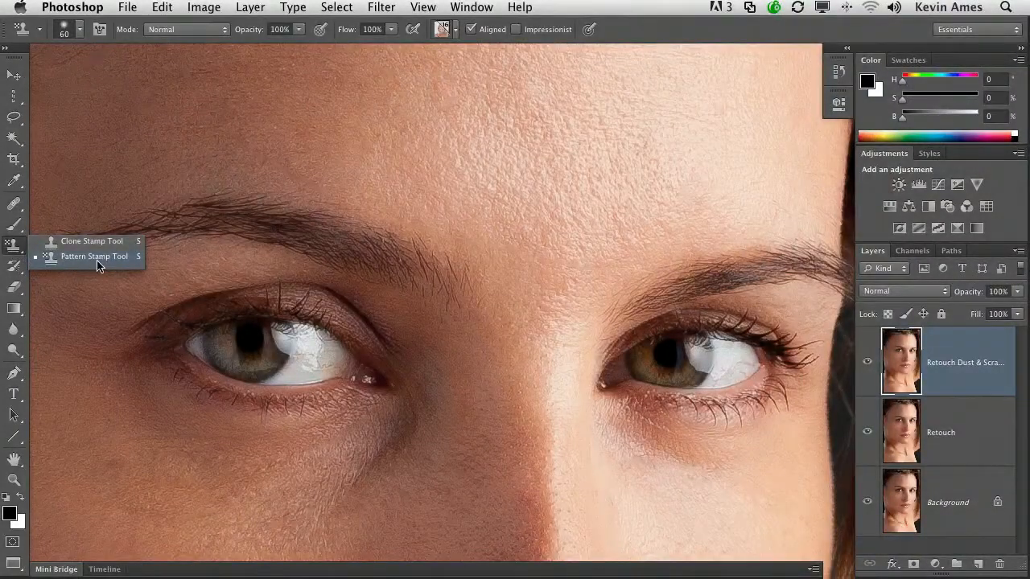
{"action": "left_click", "coordinate": [119, 257]}
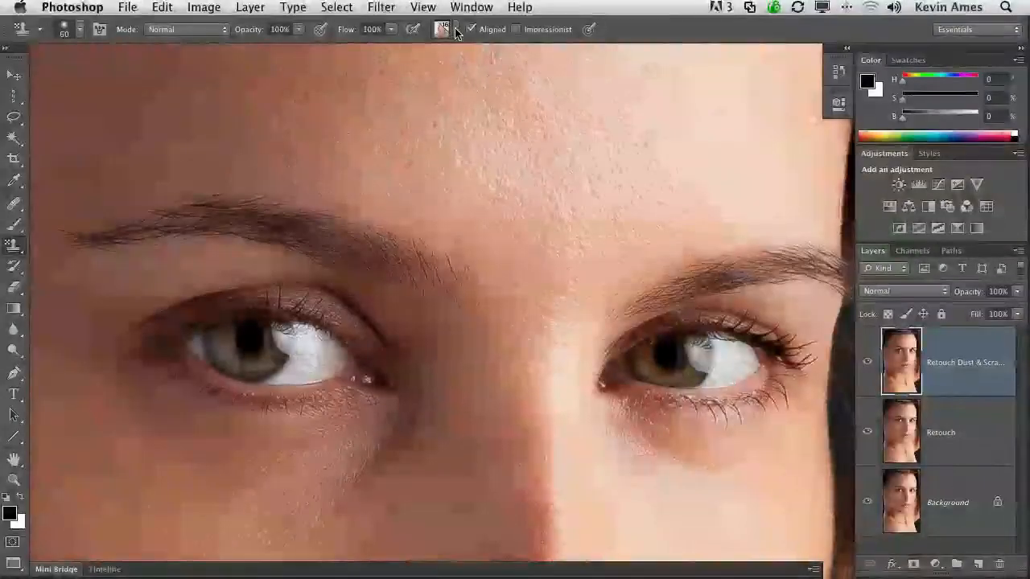
{"action": "left_click", "coordinate": [456, 30]}
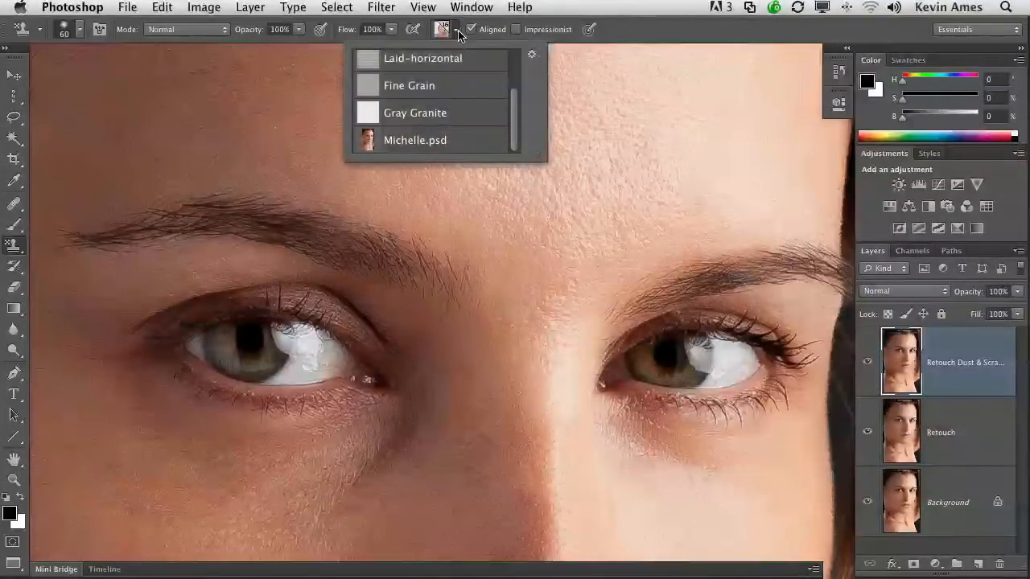
{"action": "left_click", "coordinate": [462, 142]}
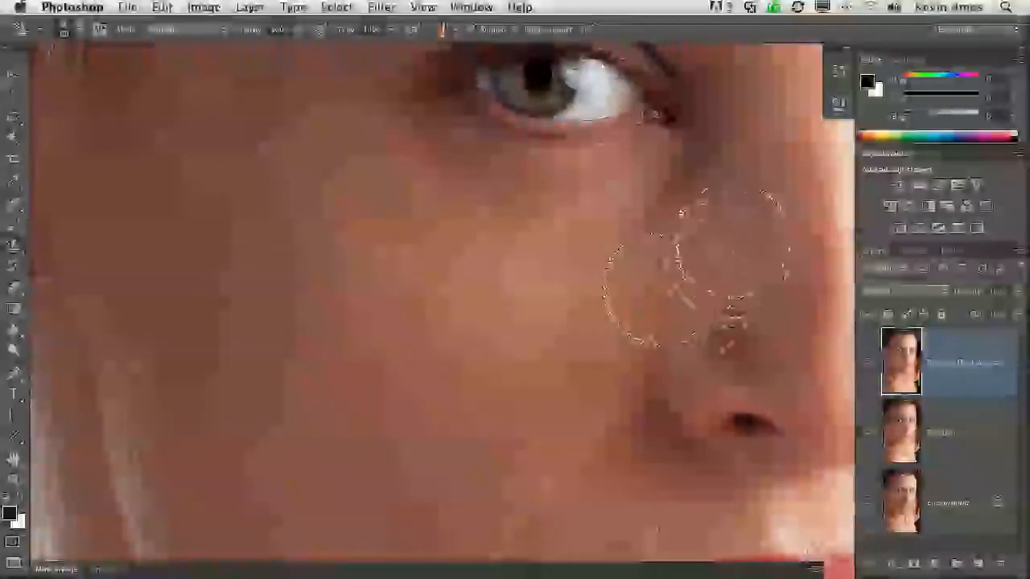
{"action": "mouse_move", "coordinate": [578, 337]}
{"action": "left_mouse_down"}
{"action": "mouse_move", "coordinate": [467, 223]}
{"action": "mouse_move", "coordinate": [499, 218]}
{"action": "left_mouse_up"}
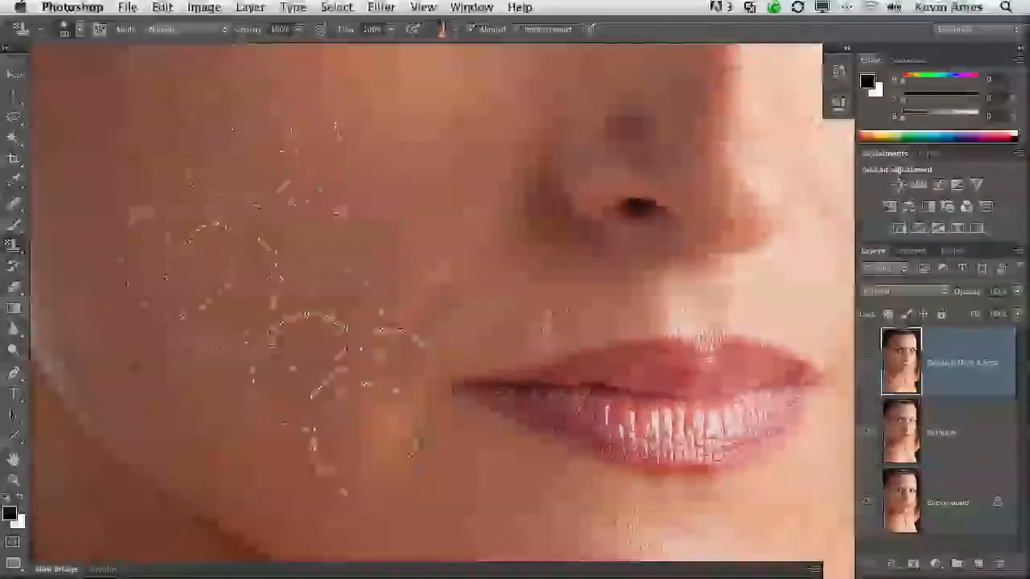
{"action": "left_click_drag", "start_coordinate": [474, 523], "coordinate": [363, 360]}
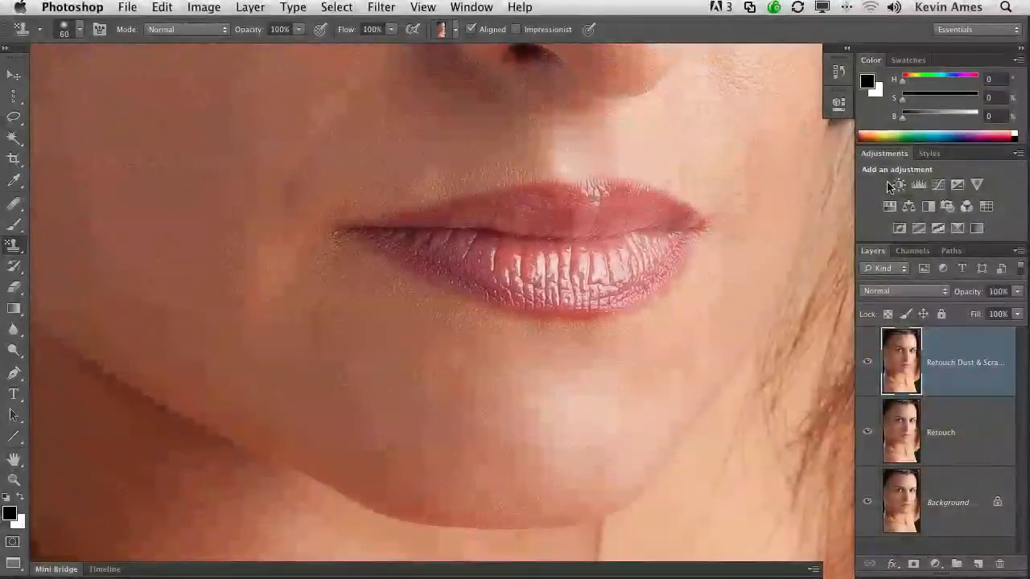
Fade the last Pattern Stamp stroke to 57% opacity in Normal mode, comparing the result with the preview.
{"action": "left_click", "coordinate": [162, 7]}
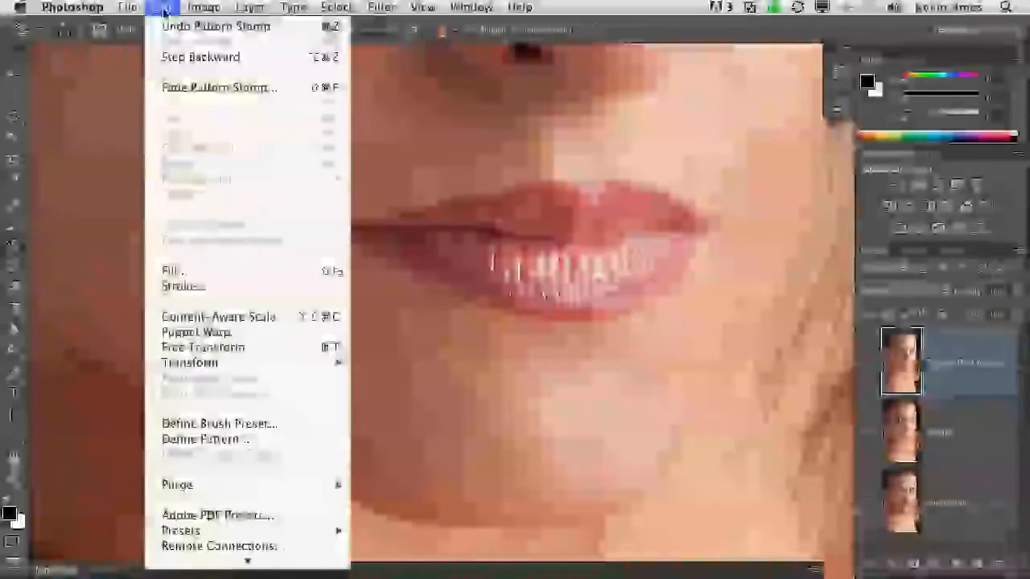
{"action": "left_click", "coordinate": [199, 88]}
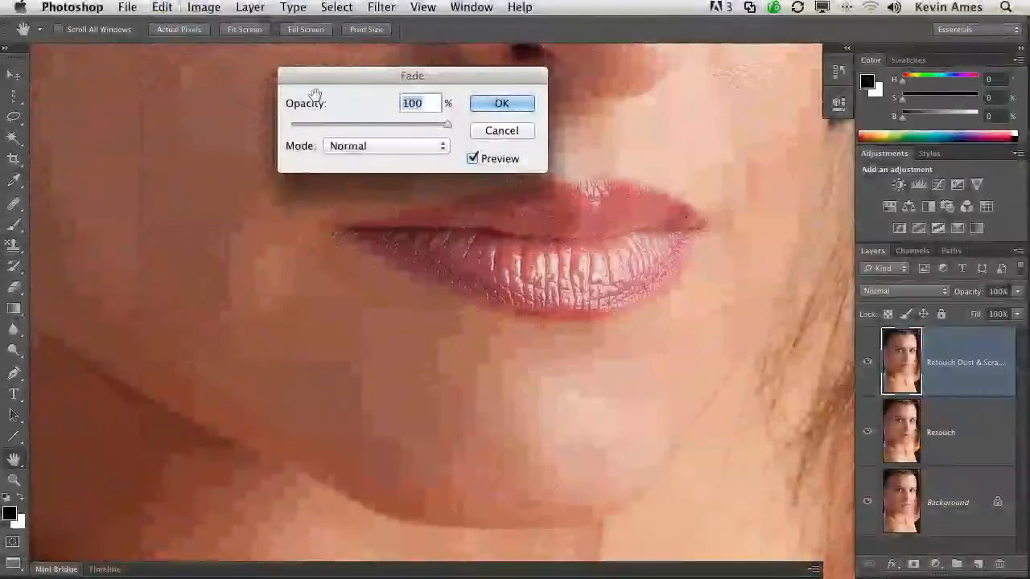
{"action": "left_click_drag", "start_coordinate": [414, 76], "coordinate": [387, 46]}
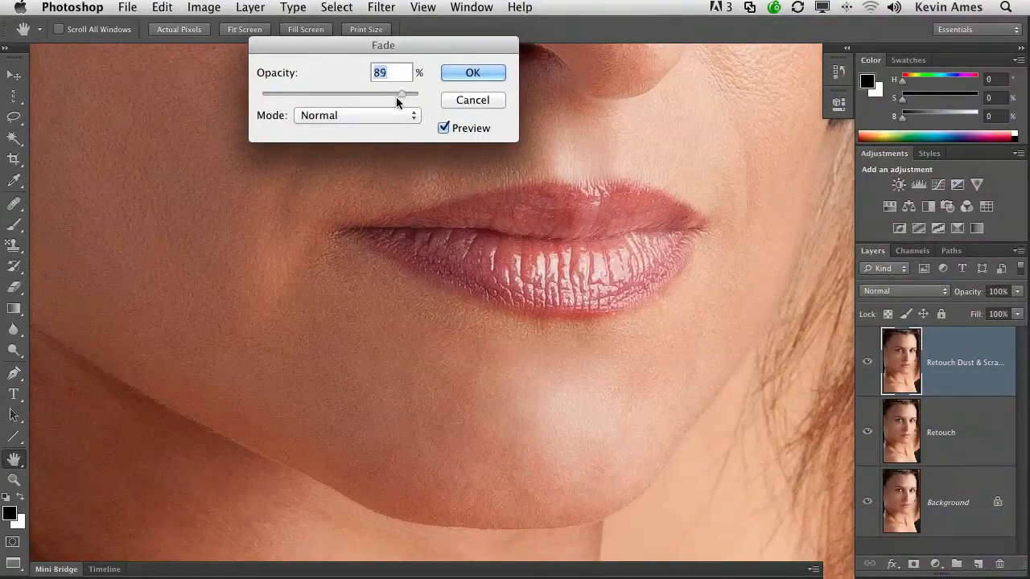
{"action": "left_click_drag", "start_coordinate": [356, 98], "coordinate": [357, 97]}
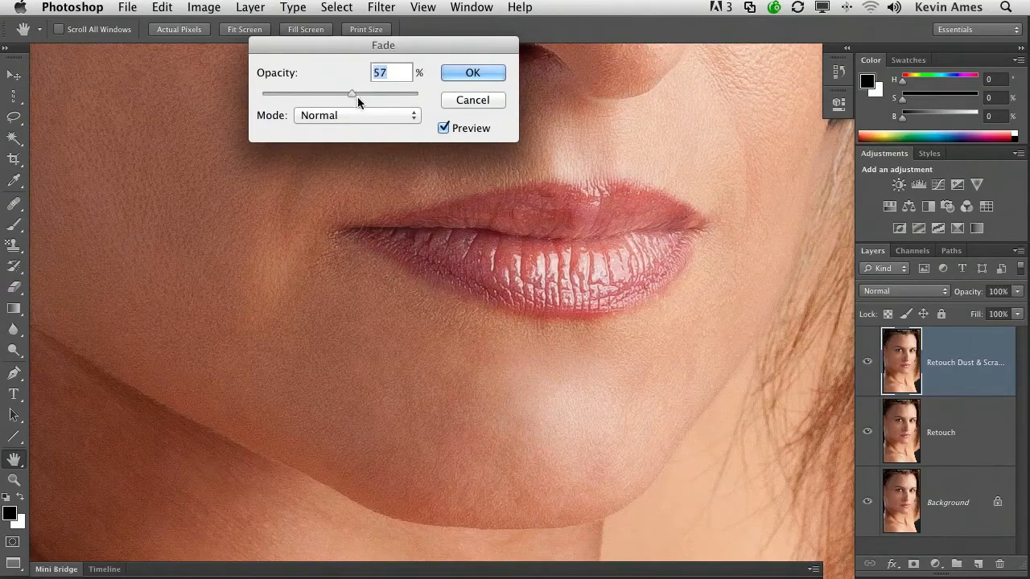
{"action": "left_click", "coordinate": [439, 128]}
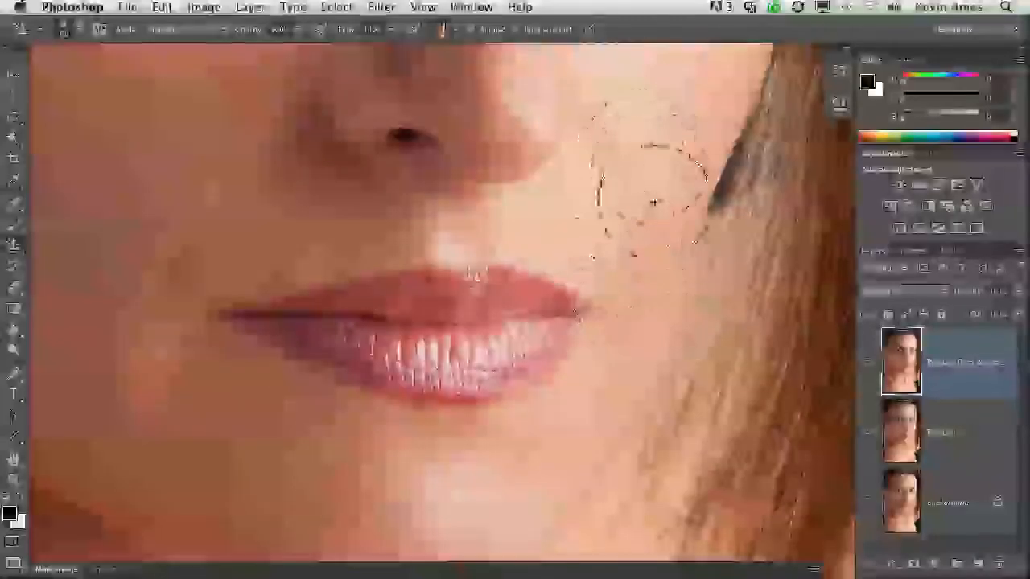
Pattern-stamp the brightly lit cheek and the nose, and toggle the Retouch Dust & Scratches layer's visibility to compare the retouching.
{"action": "left_click_drag", "start_coordinate": [646, 166], "coordinate": [579, 337]}
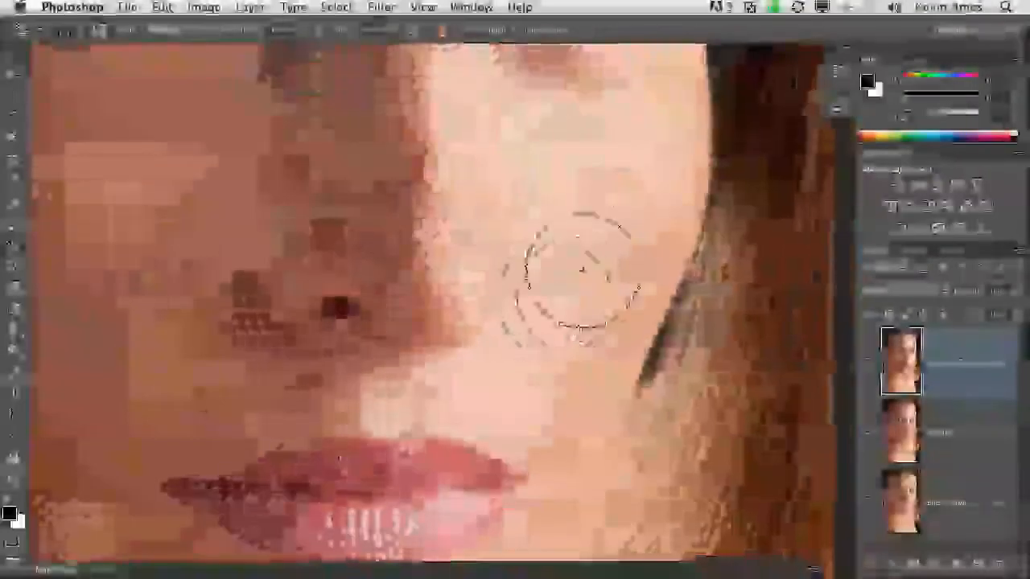
{"action": "left_click_drag", "start_coordinate": [617, 154], "coordinate": [597, 264]}
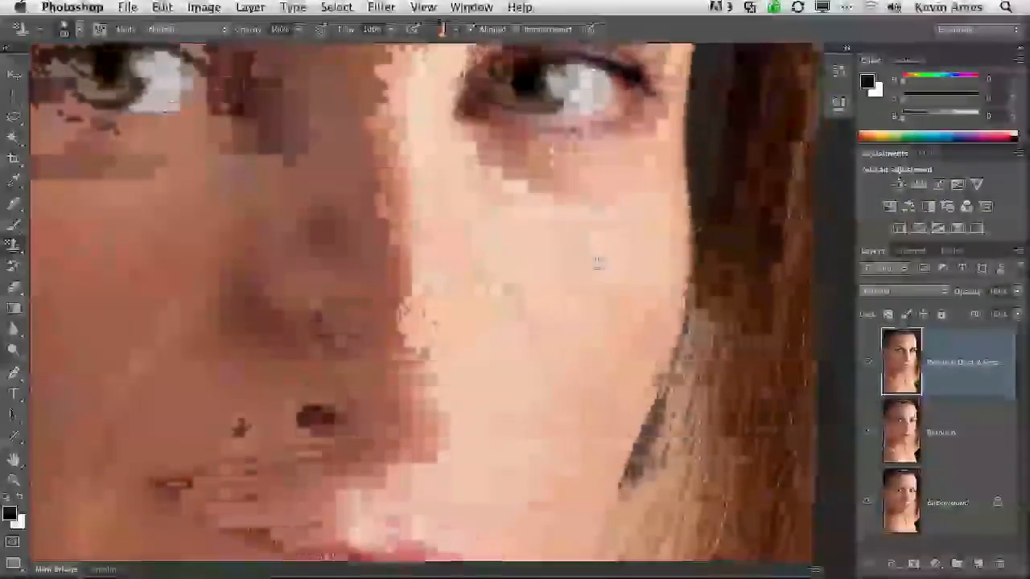
{"action": "left_click_drag", "start_coordinate": [598, 230], "coordinate": [636, 239]}
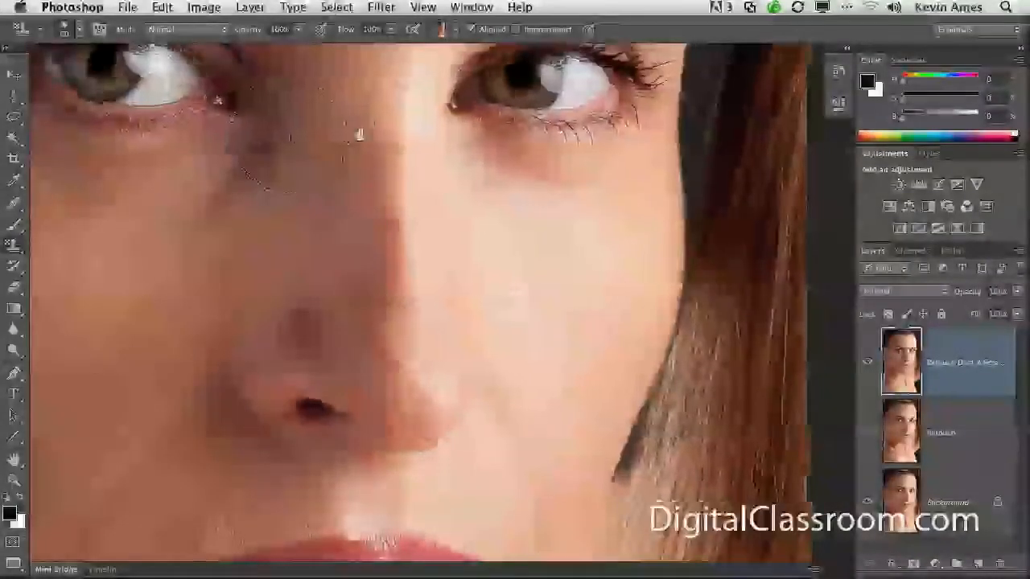
{"action": "left_click_drag", "start_coordinate": [375, 127], "coordinate": [363, 281]}
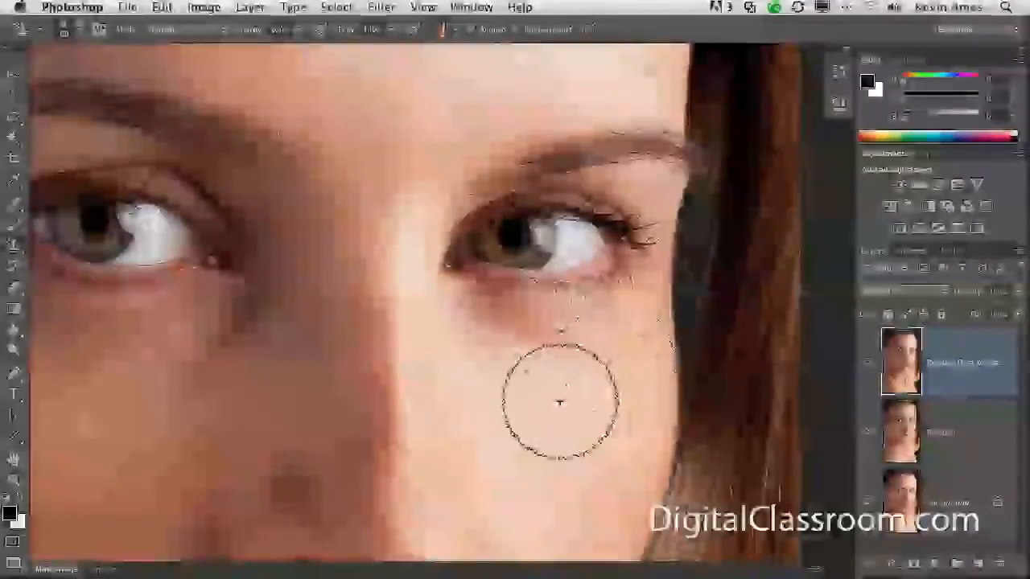
{"action": "left_click", "coordinate": [867, 367]}
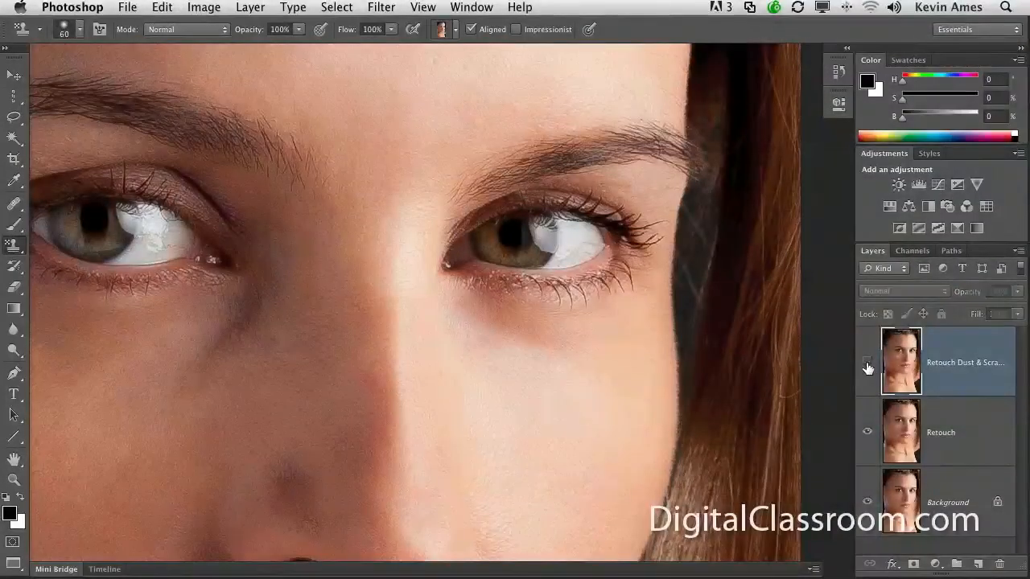
{"action": "left_click", "coordinate": [866, 363]}
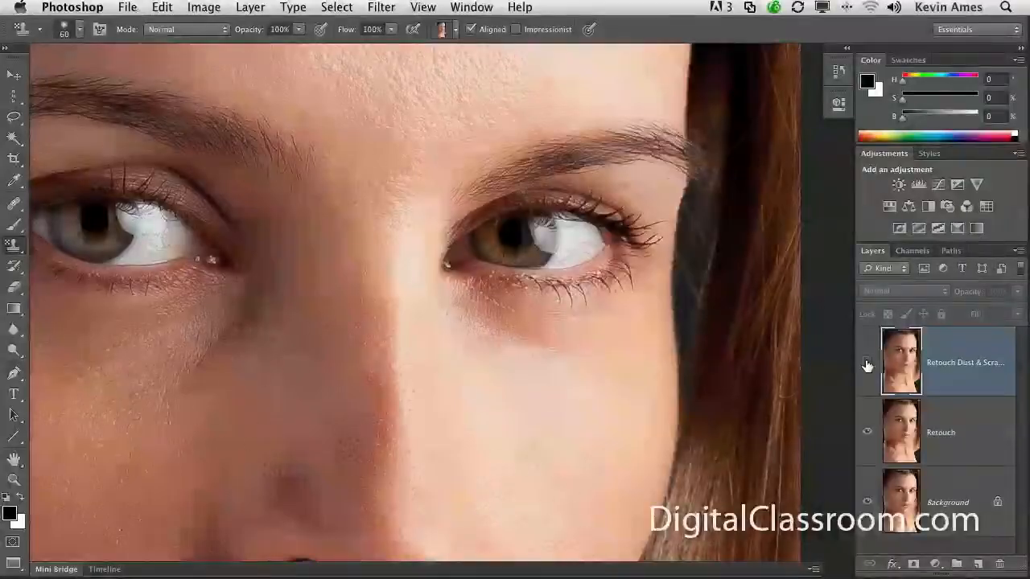